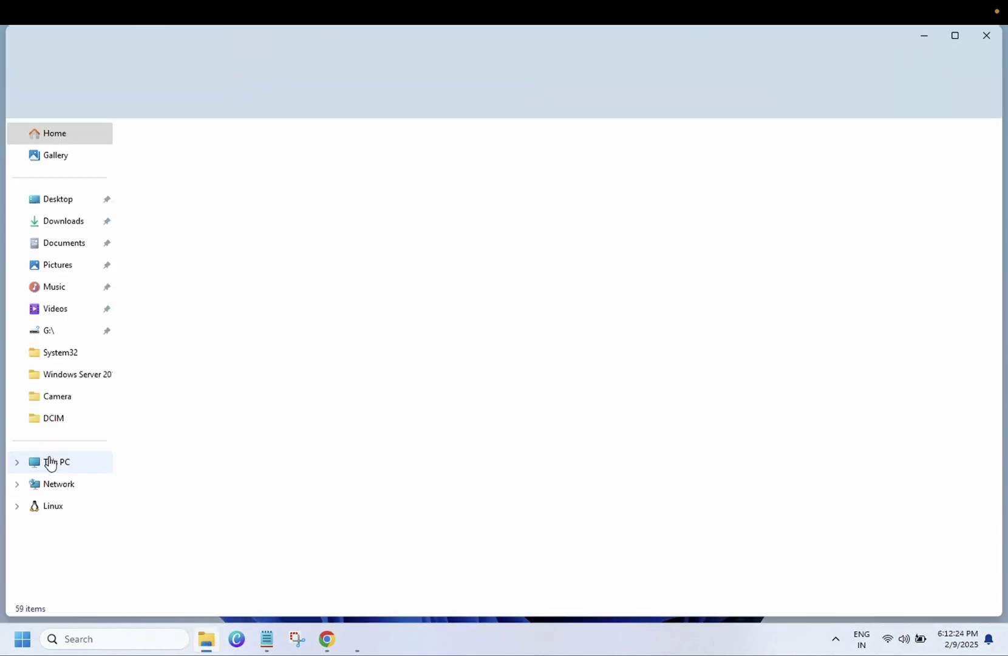
# Check New Volume (D:) free space under This PC, then return to Chrome's Dell Drivers & Downloads page.
pyautogui.click(51, 462)
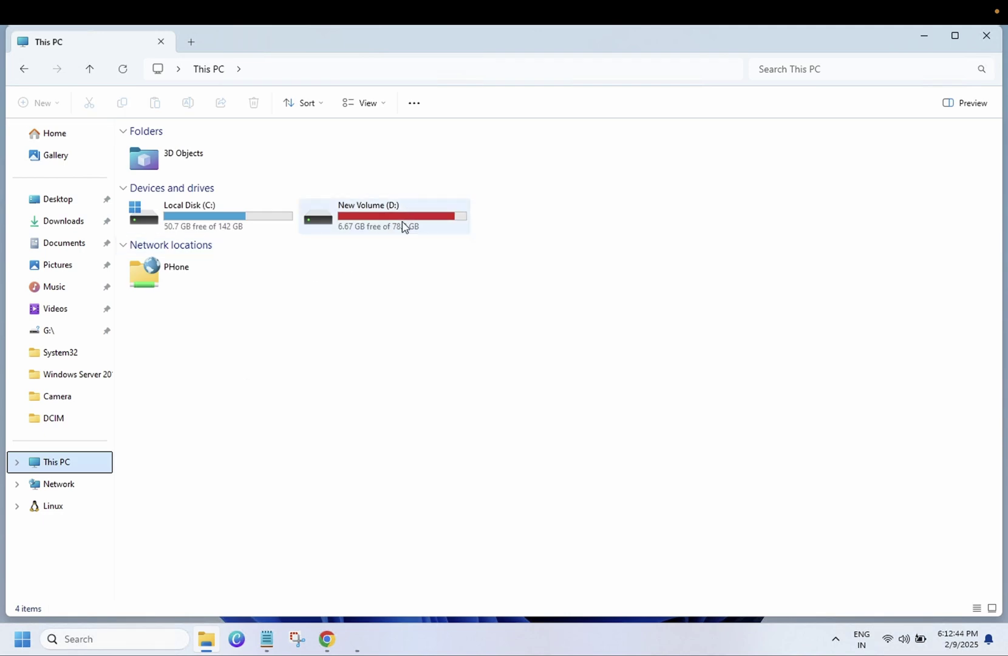
pyautogui.moveTo(402, 226)
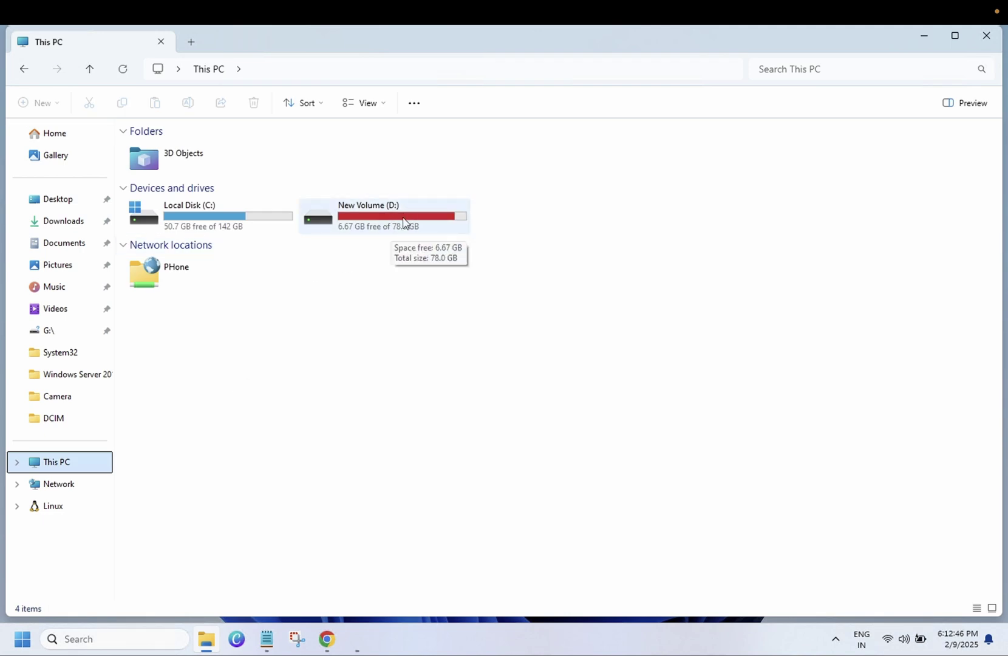
pyautogui.click(327, 641)
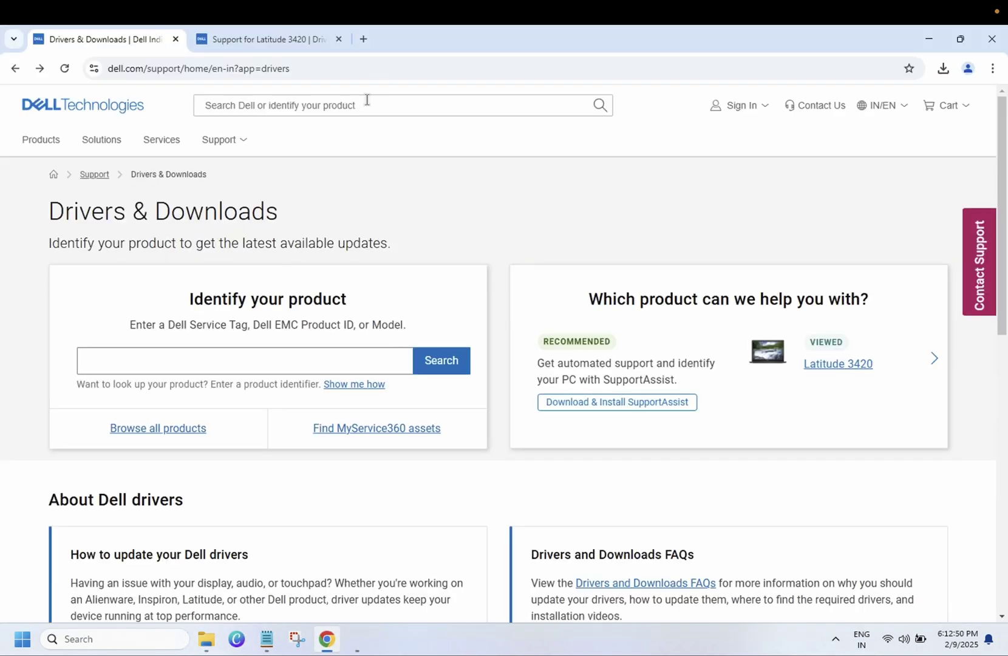
# In a new tab, search Google for 'dell' and open Dell's Drivers & Downloads page.
pyautogui.click(363, 39)
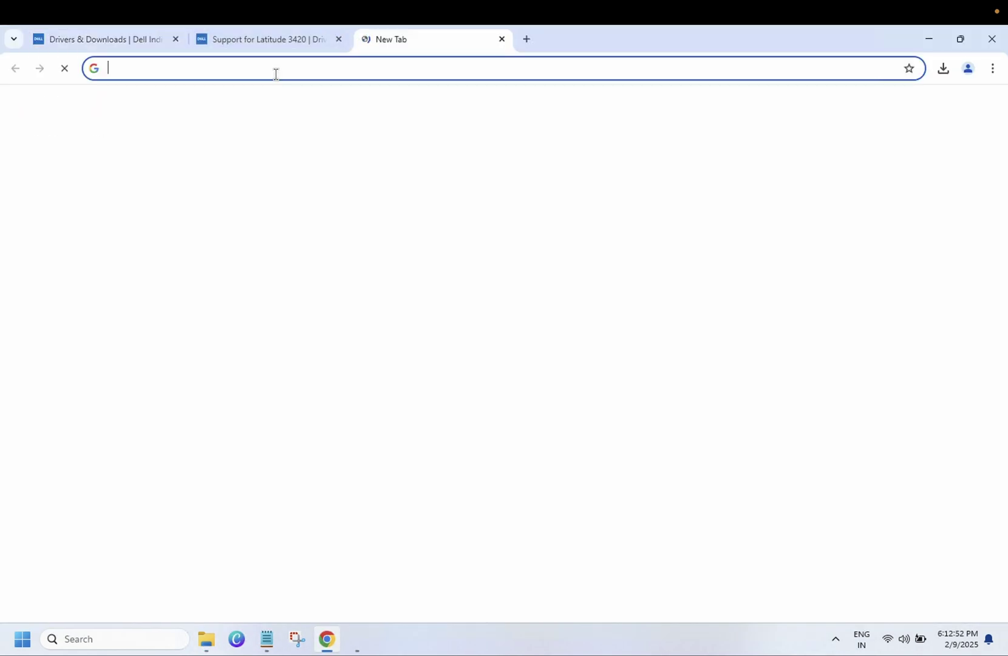
pyautogui.write('dell')
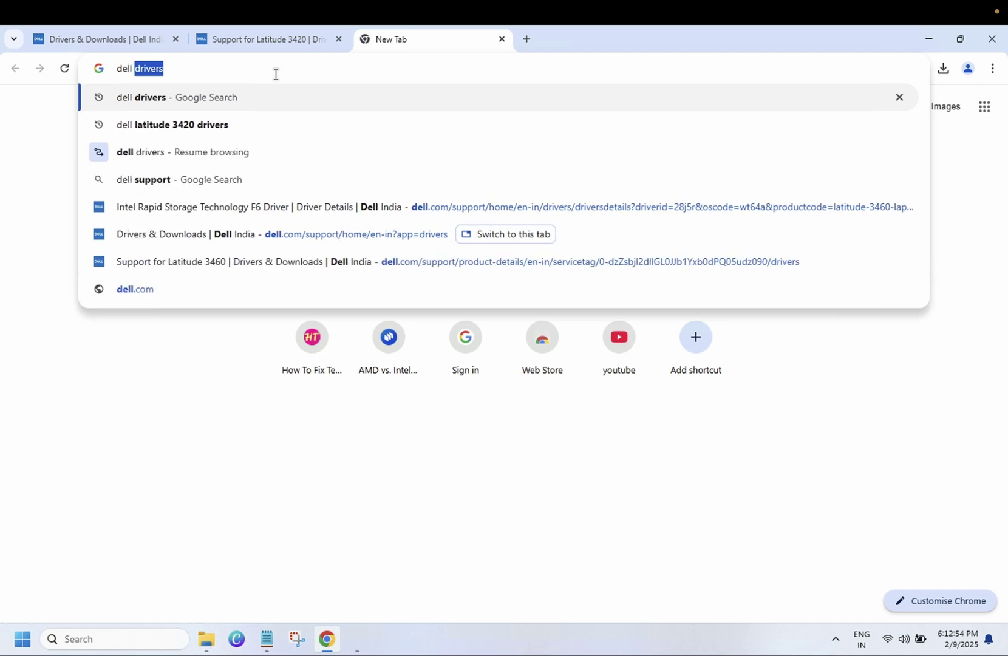
pyautogui.press('Return')
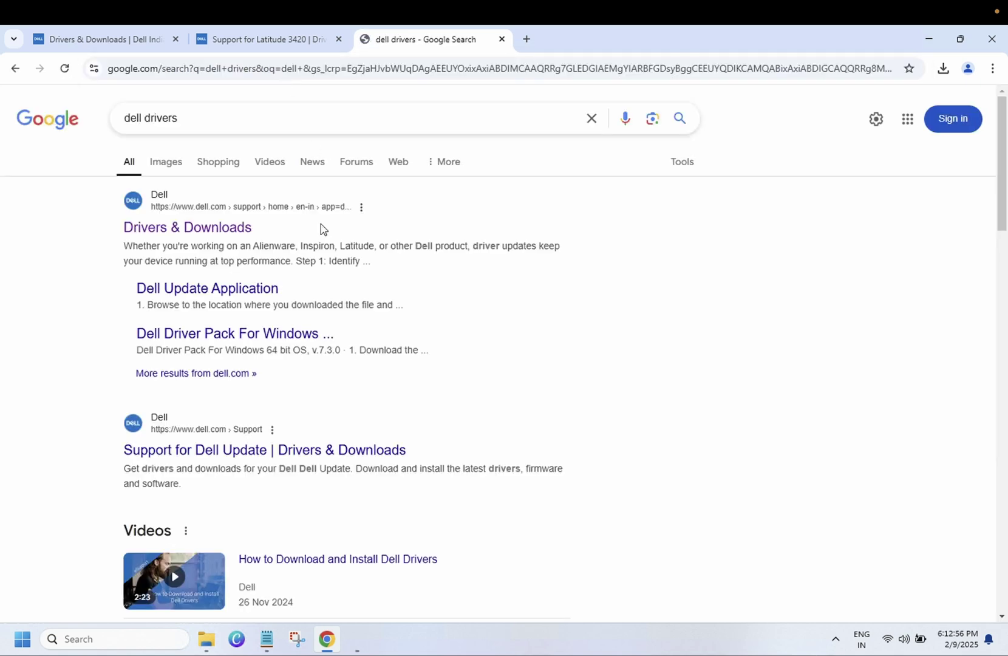
pyautogui.click(213, 229)
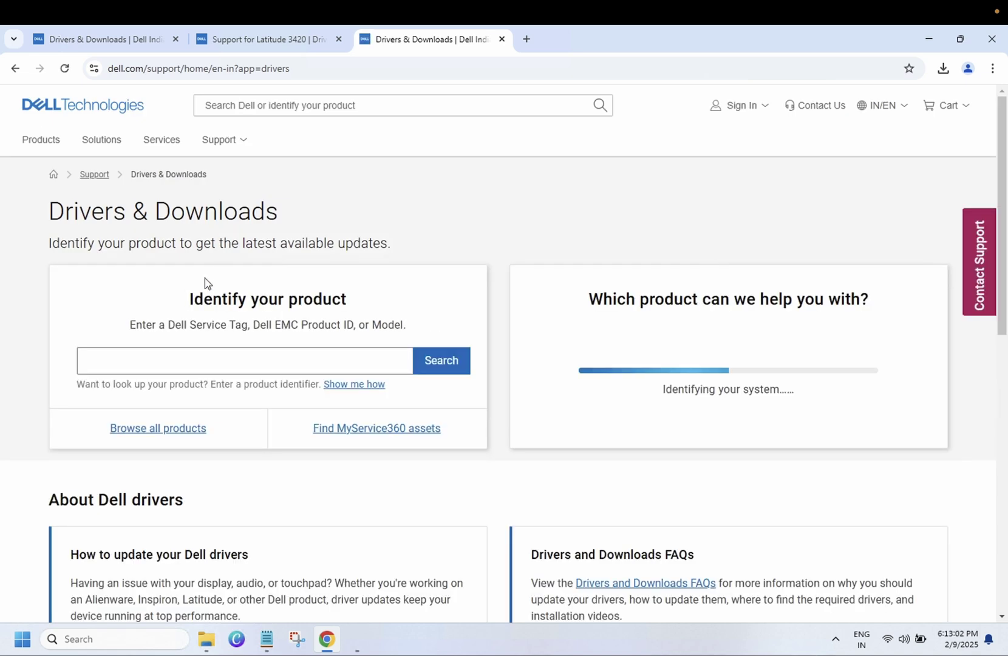
pyautogui.click(185, 359)
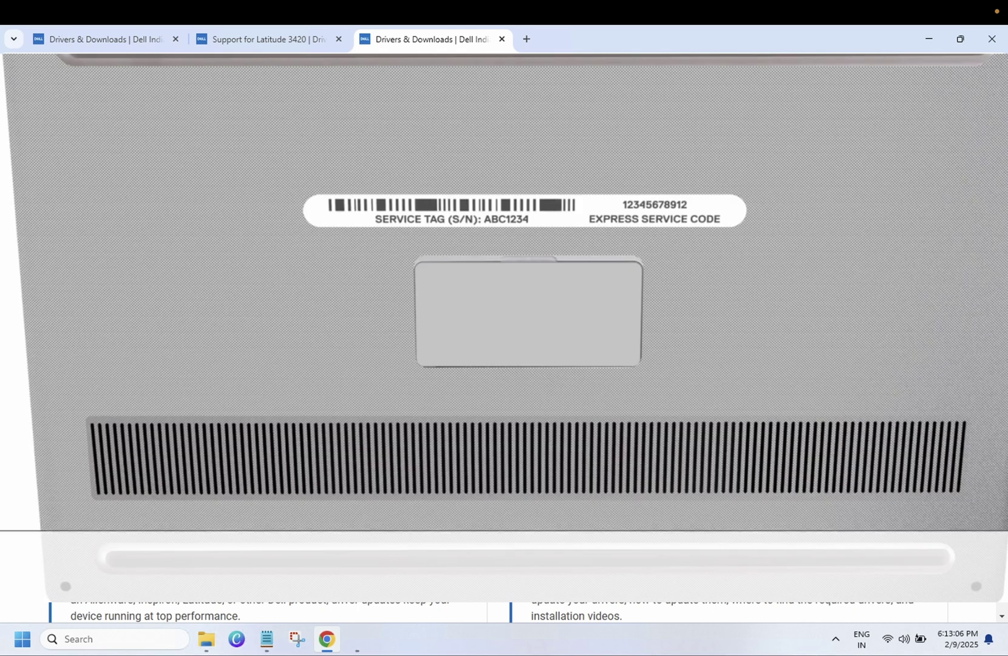
pyautogui.click(91, 639)
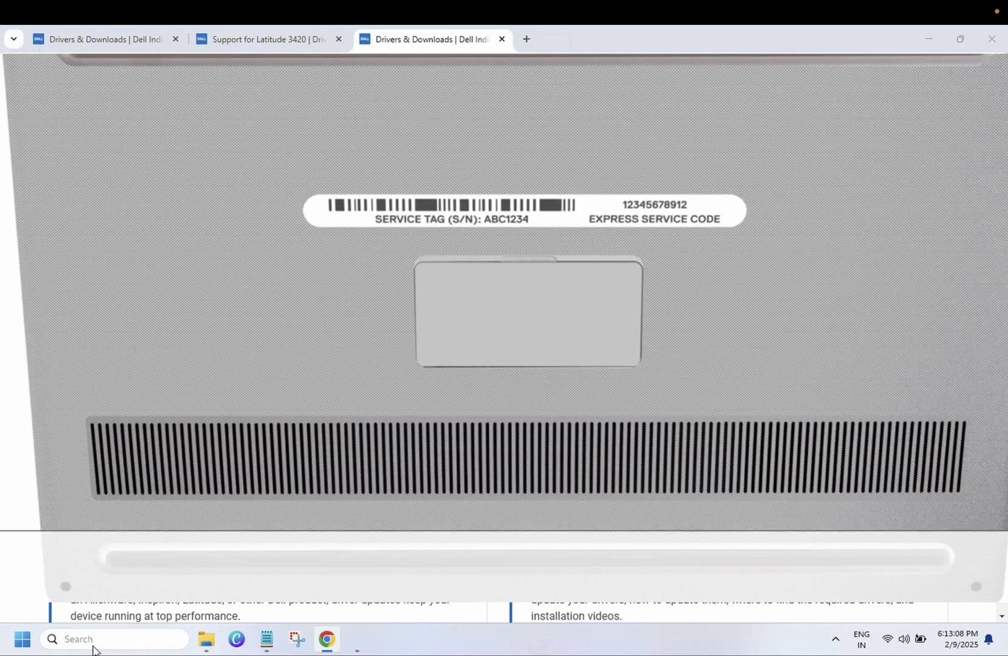
# Run wmic csproduct in Command Prompt and copy the service tag and Latitude 3460 model details.
pyautogui.write('cmd')
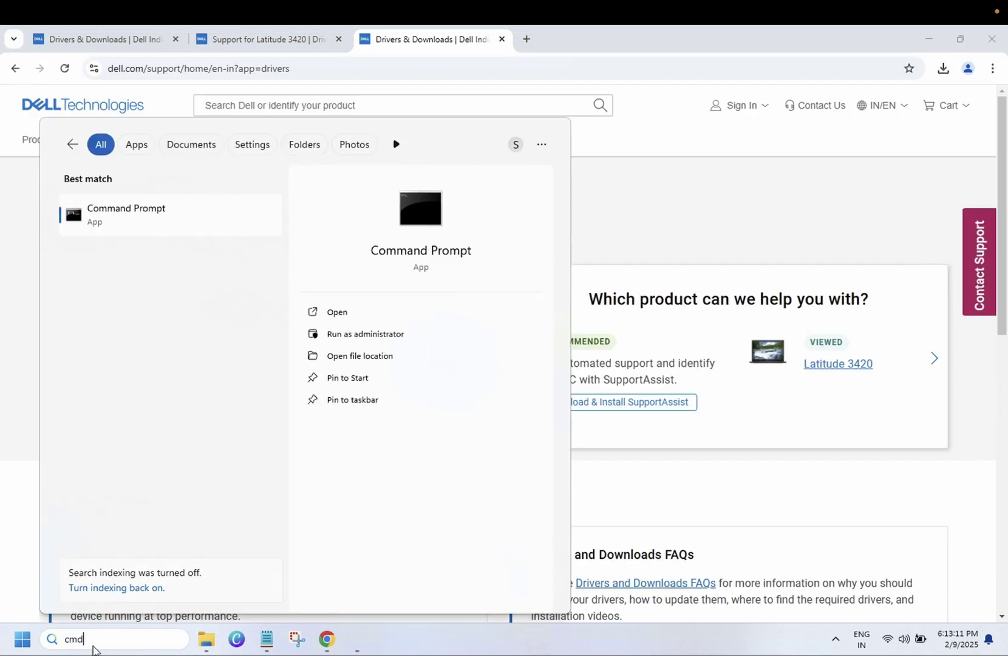
pyautogui.press('Return')
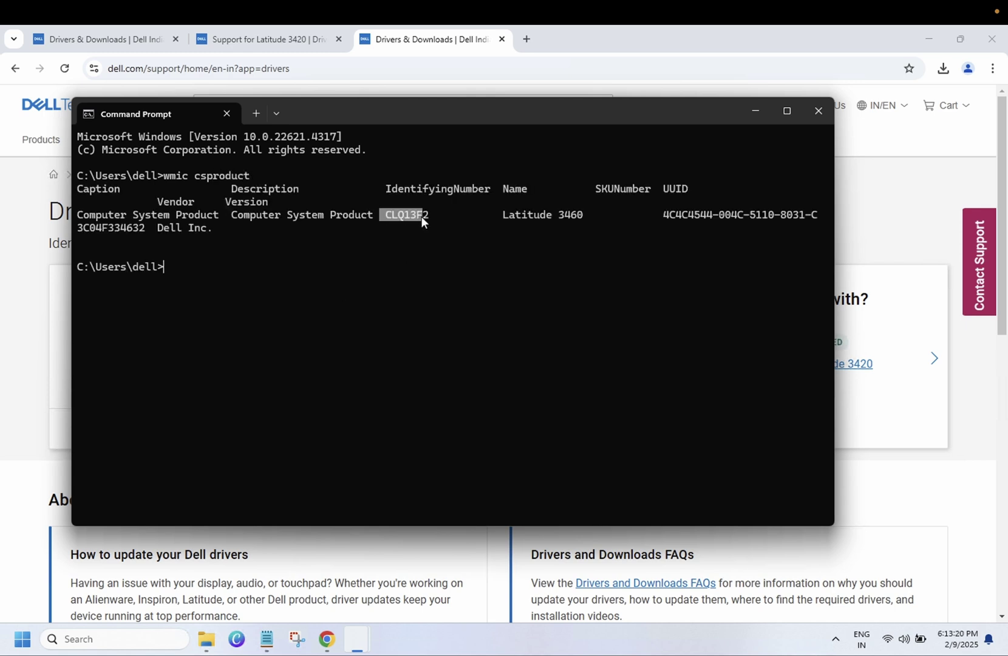
pyautogui.hotkey('ctrl', 'c')
pyautogui.moveTo(505, 225); pyautogui.dragTo(559, 212)
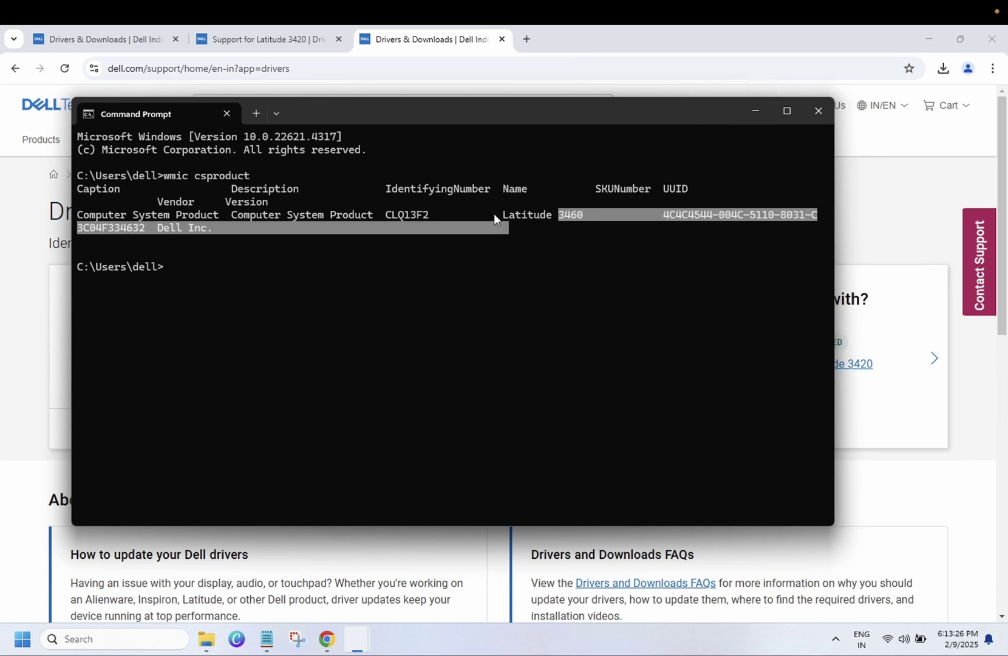
pyautogui.hotkey('ctrl', 'c')
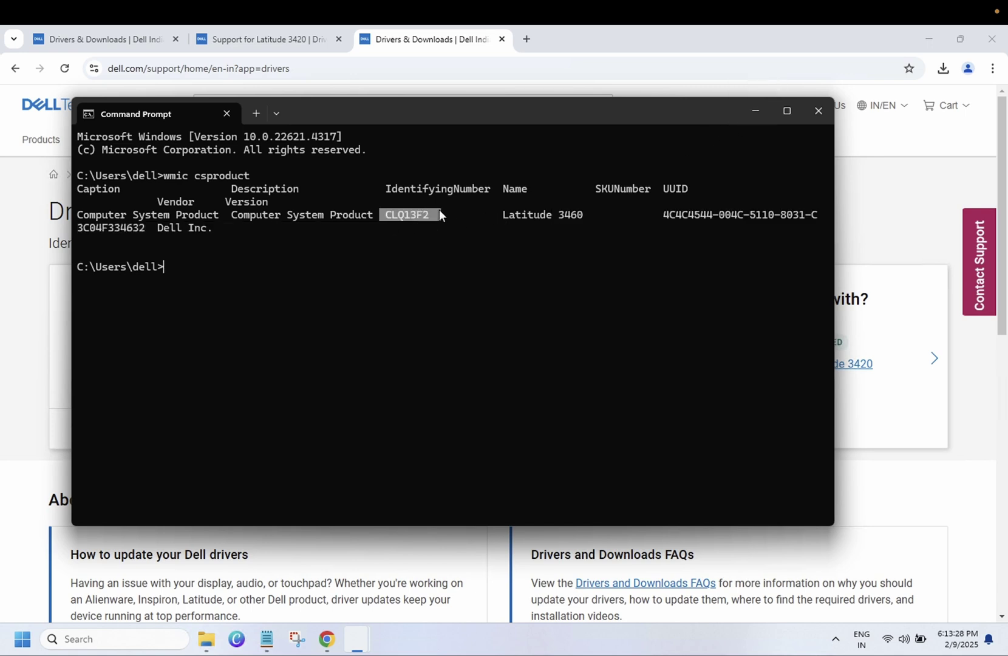
pyautogui.click(748, 111)
# Paste the service tag into Dell's product search to find the Latitude 3460 and open its drivers.
pyautogui.click(152, 362)
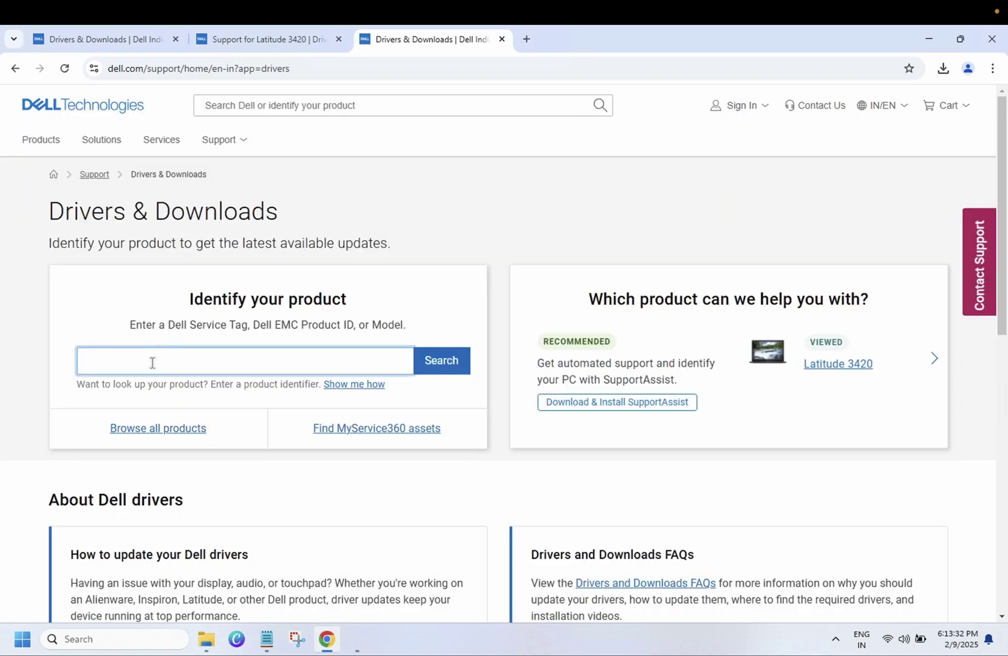
pyautogui.hotkey('ctrl', 'v')
pyautogui.click(418, 361)
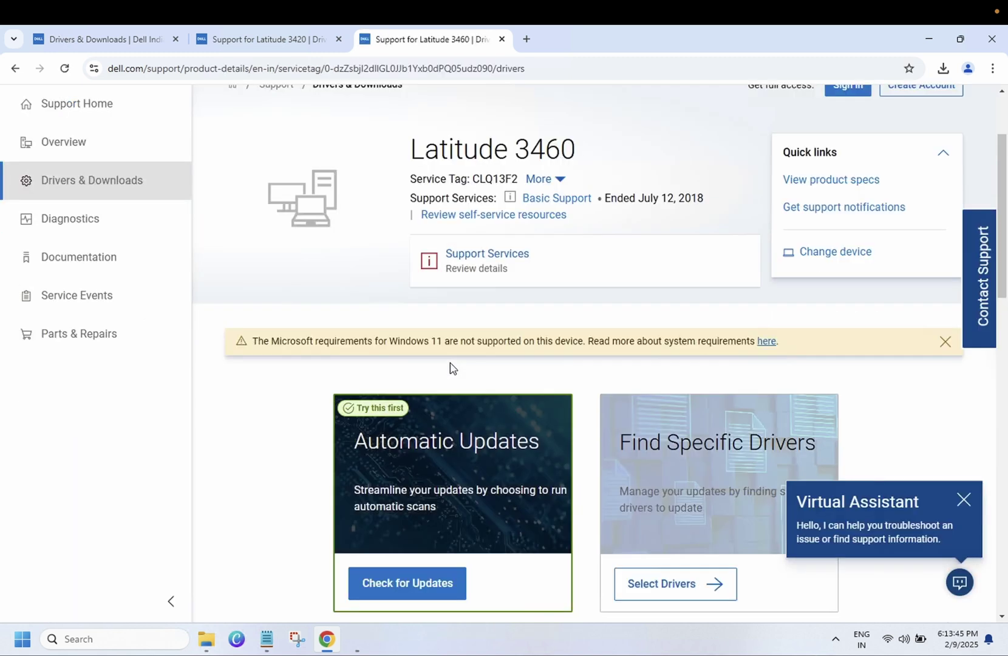
pyautogui.click(632, 587)
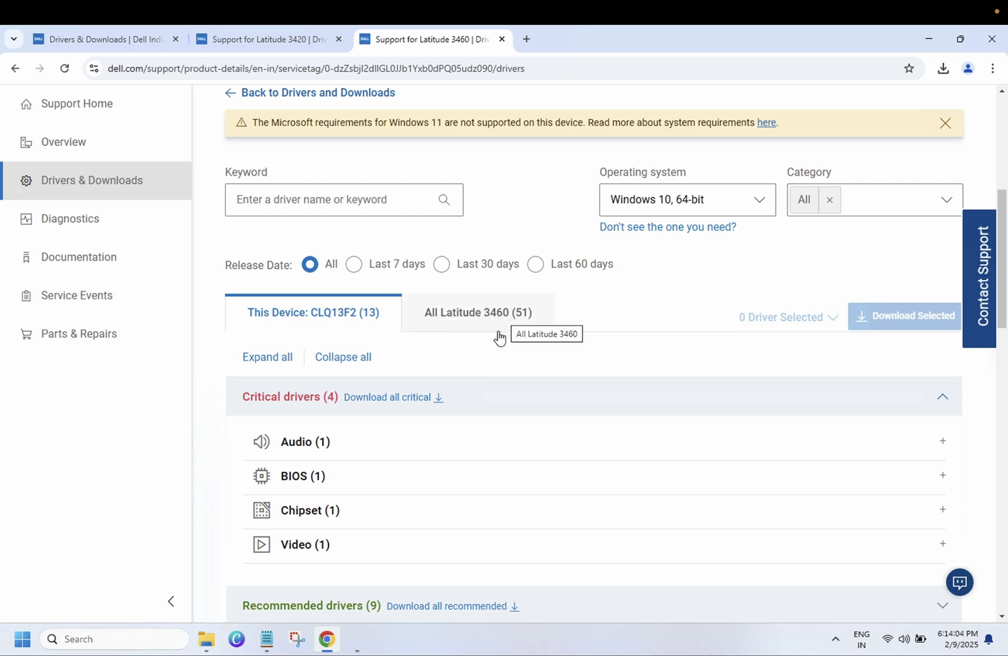
# Expand all driver categories and browse the full 51-driver Latitude 3460 catalogue.
pyautogui.scroll(-1, 495, 340)
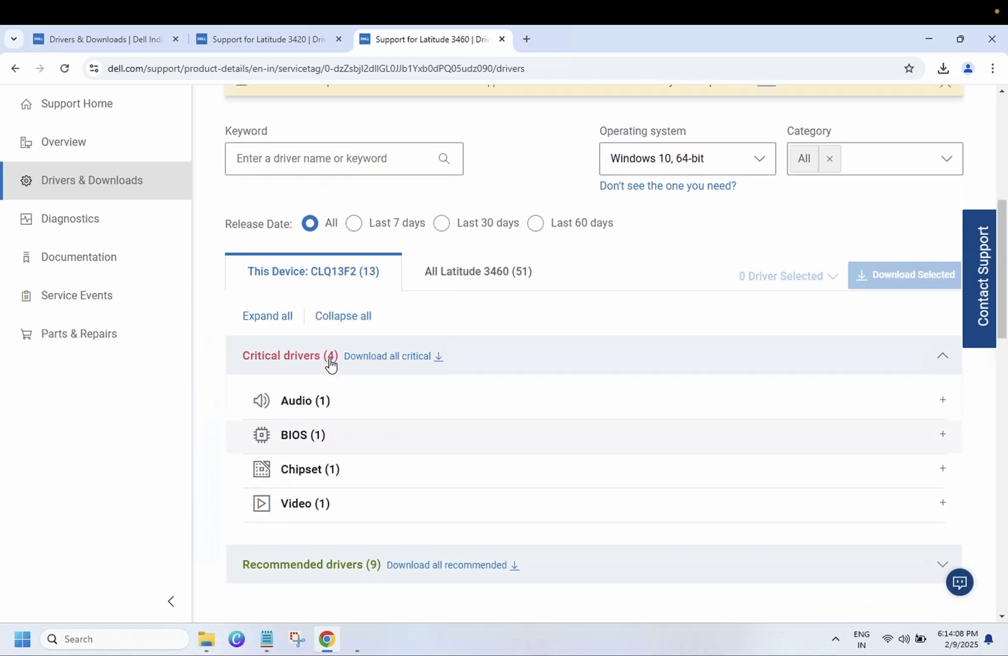
pyautogui.click(277, 318)
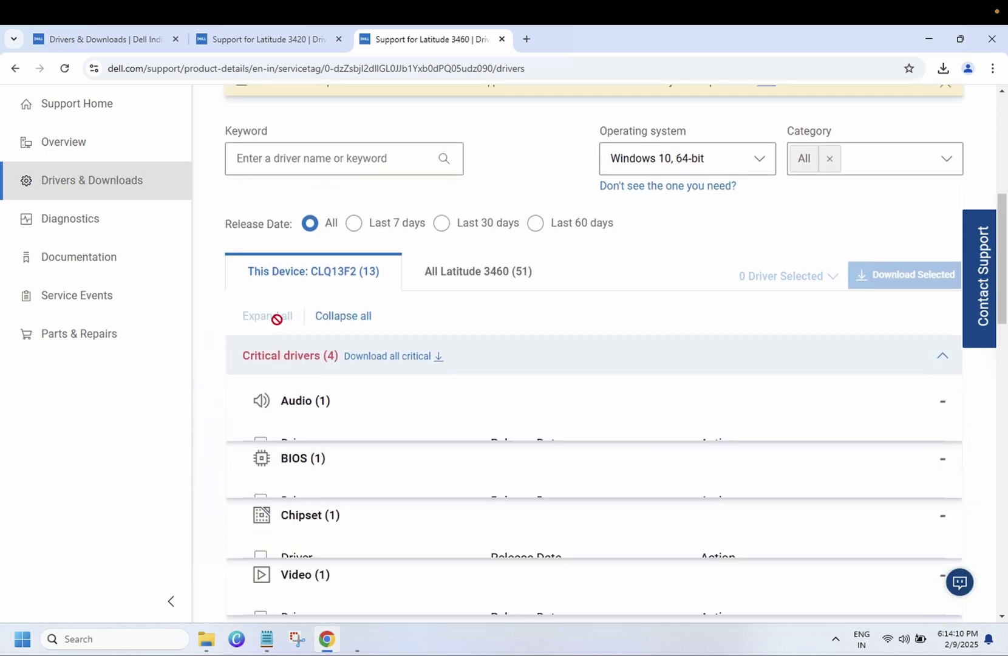
pyautogui.scroll(-5, 410, 462)
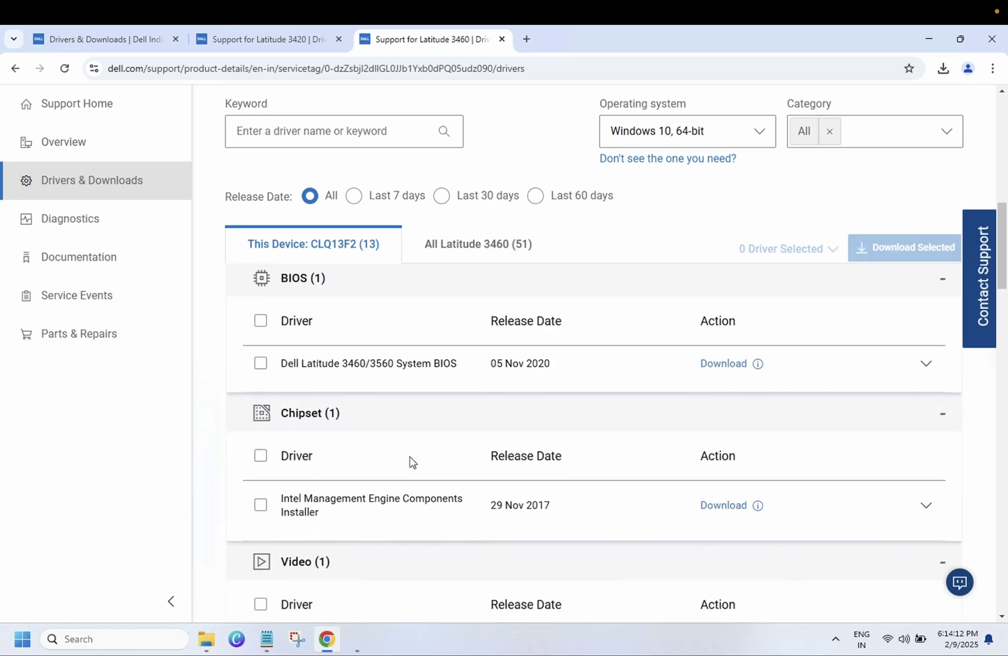
pyautogui.scroll(-1, 410, 461)
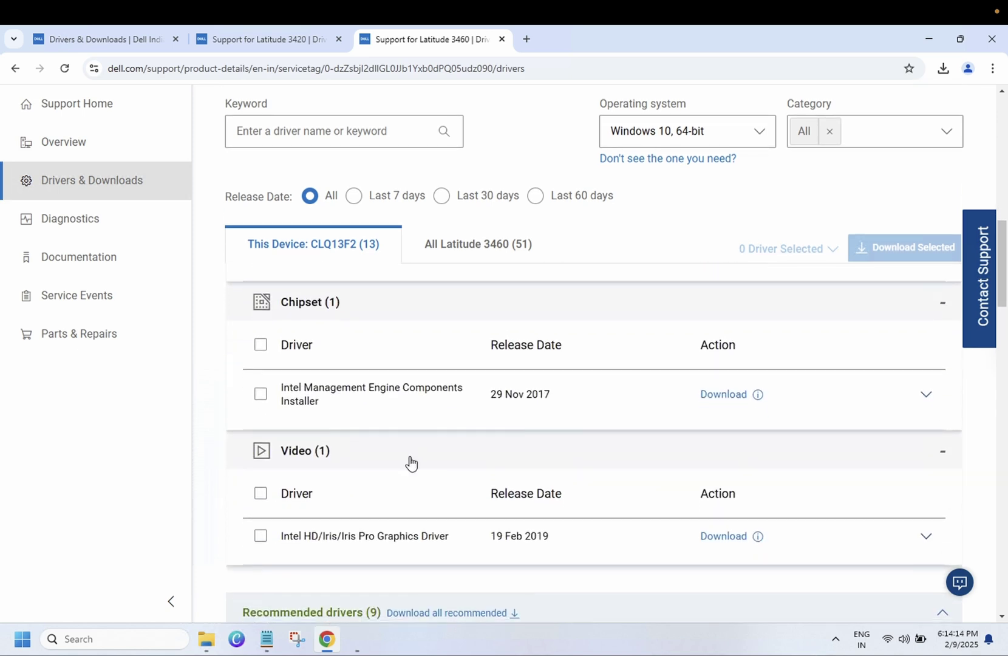
pyautogui.scroll(-2, 411, 463)
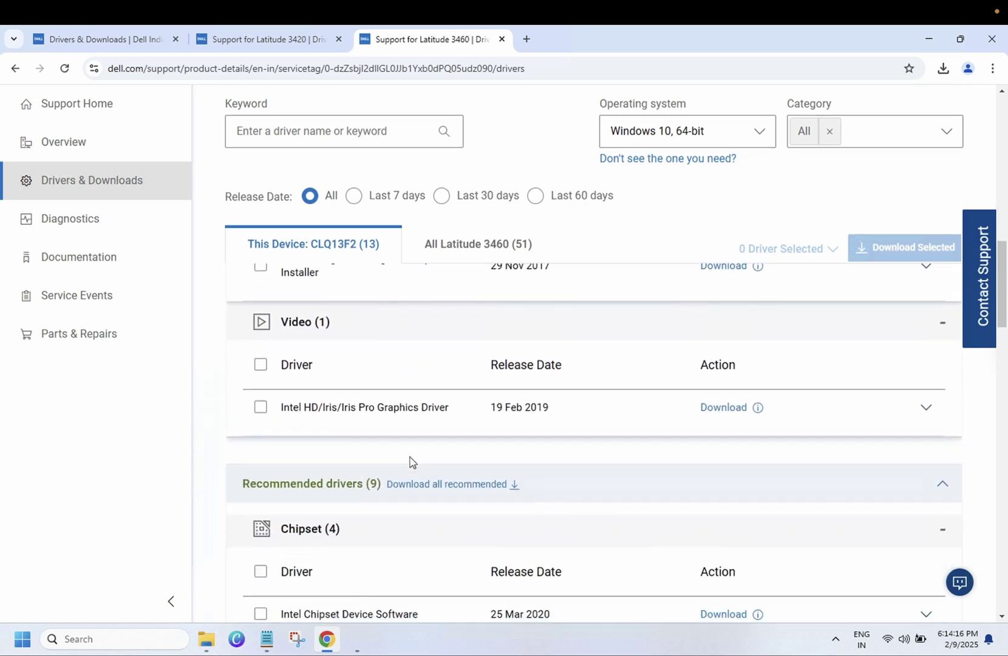
pyautogui.scroll(-3, 410, 462)
pyautogui.scroll(-5, 410, 461)
pyautogui.scroll(-3, 411, 464)
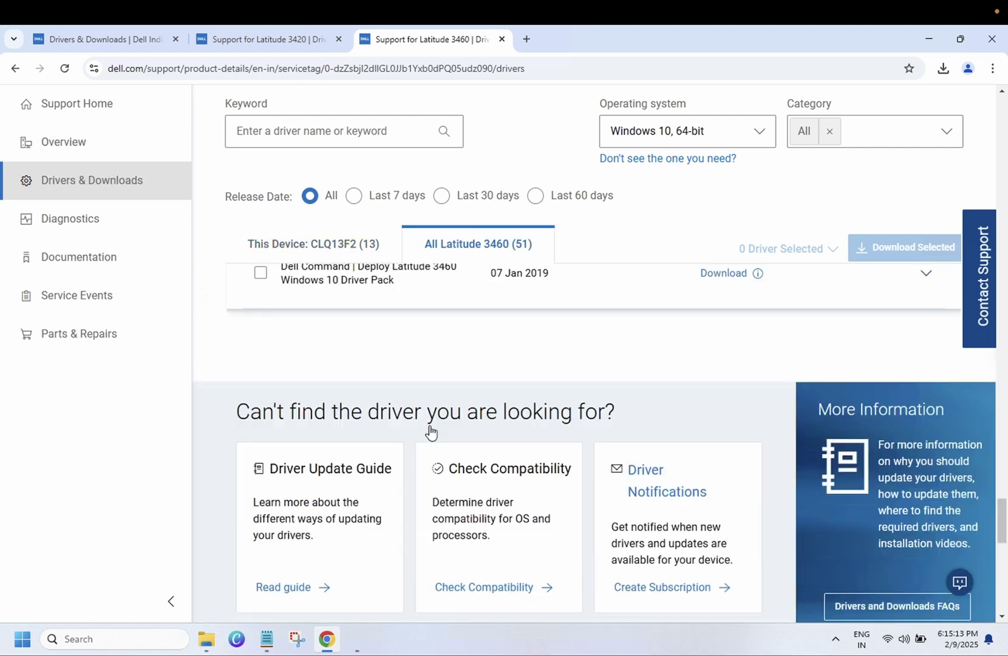
pyautogui.scroll(10, 430, 430)
pyautogui.scroll(3, 430, 430)
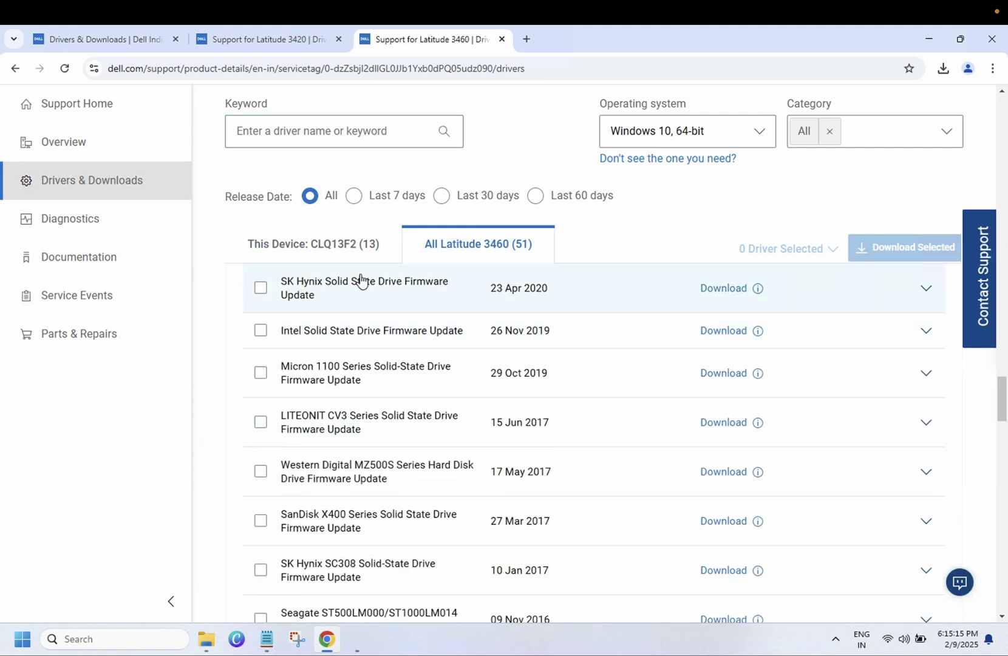
pyautogui.scroll(5, 355, 385)
pyautogui.scroll(5, 358, 385)
pyautogui.click(325, 134)
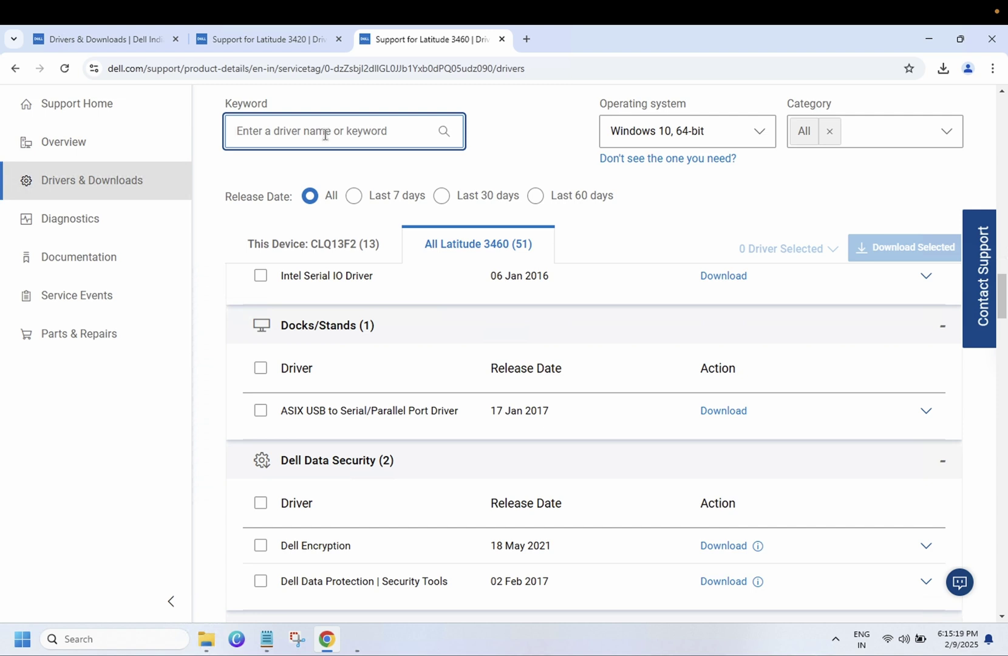
# Search the drivers for 'radid in' and scroll to the Storage group's Intel Rapid Storage Technology entries.
pyautogui.write('radid intel')
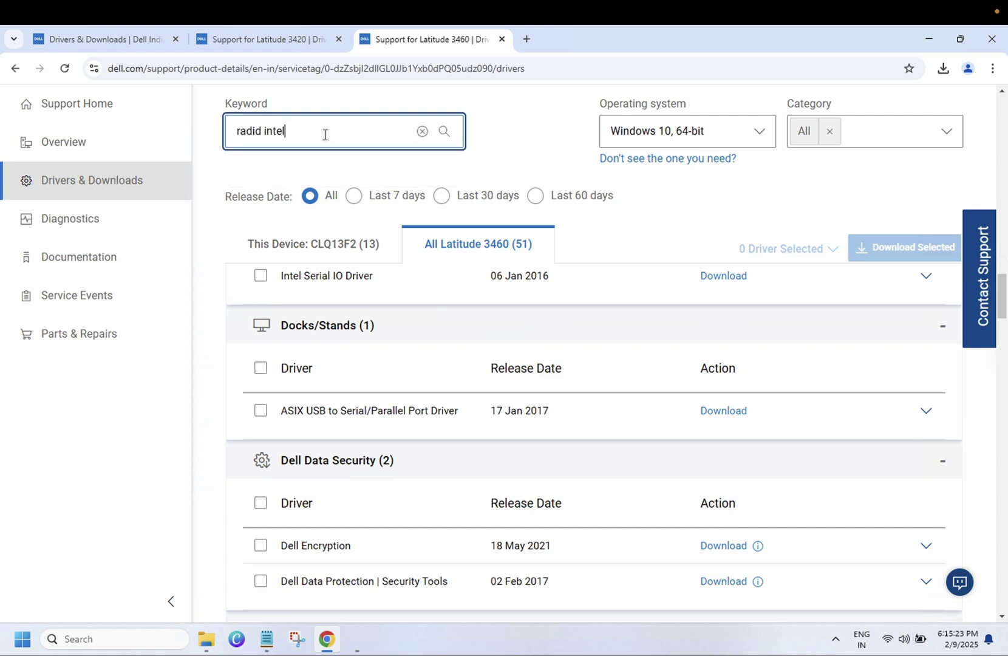
pyautogui.press('Return')
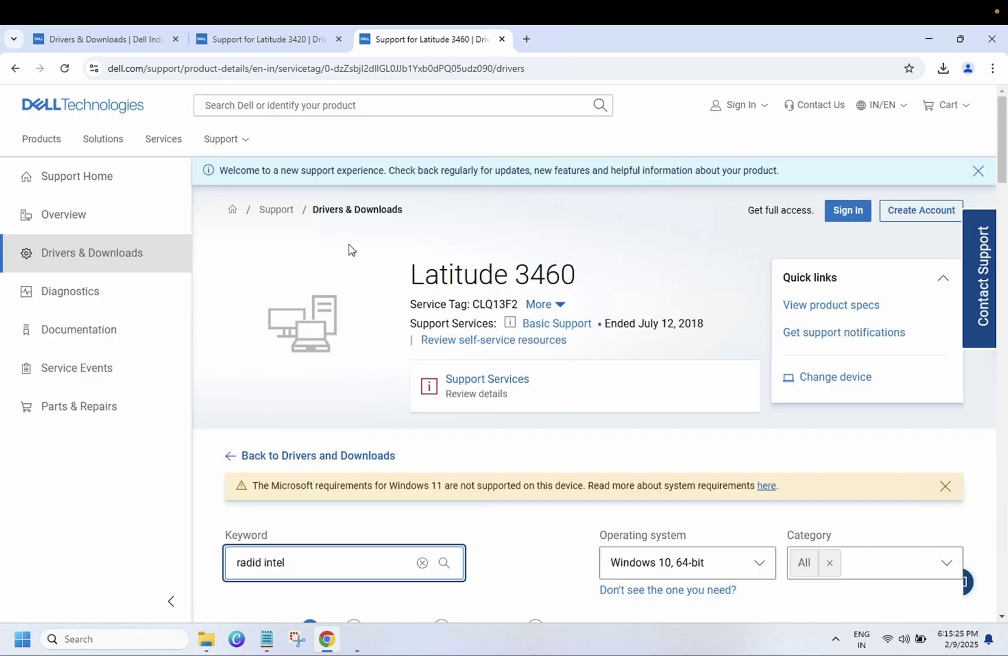
pyautogui.scroll(-5, 355, 346)
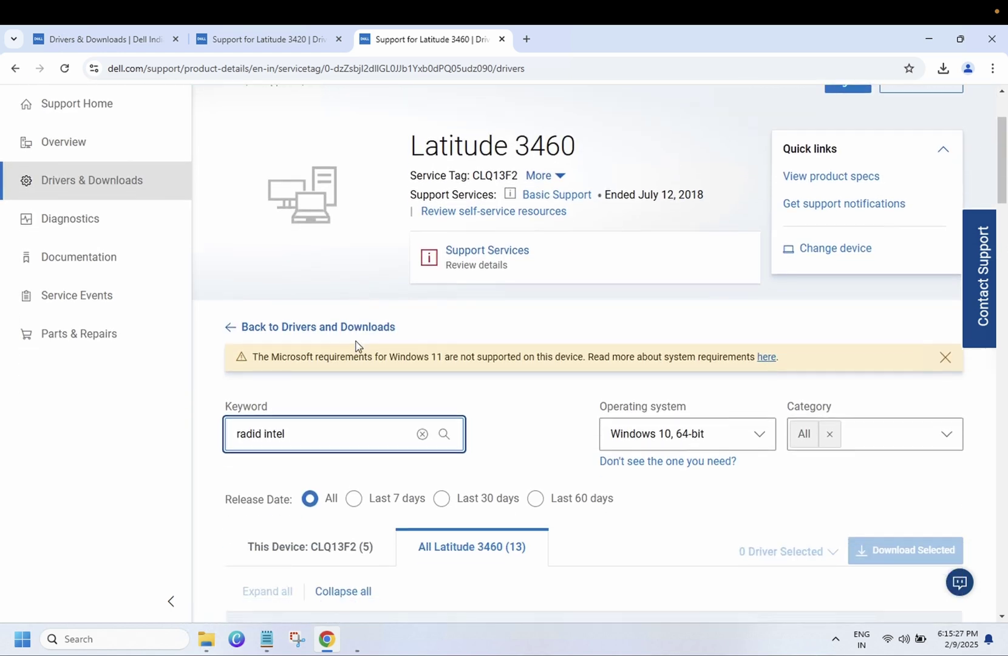
pyautogui.scroll(-3, 355, 346)
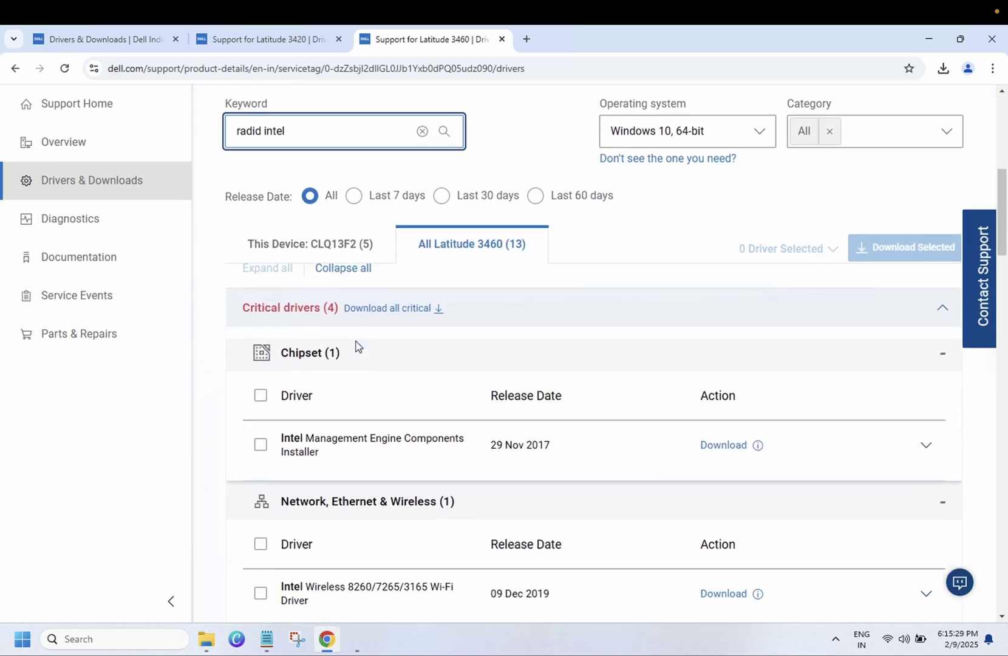
pyautogui.scroll(-2, 344, 413)
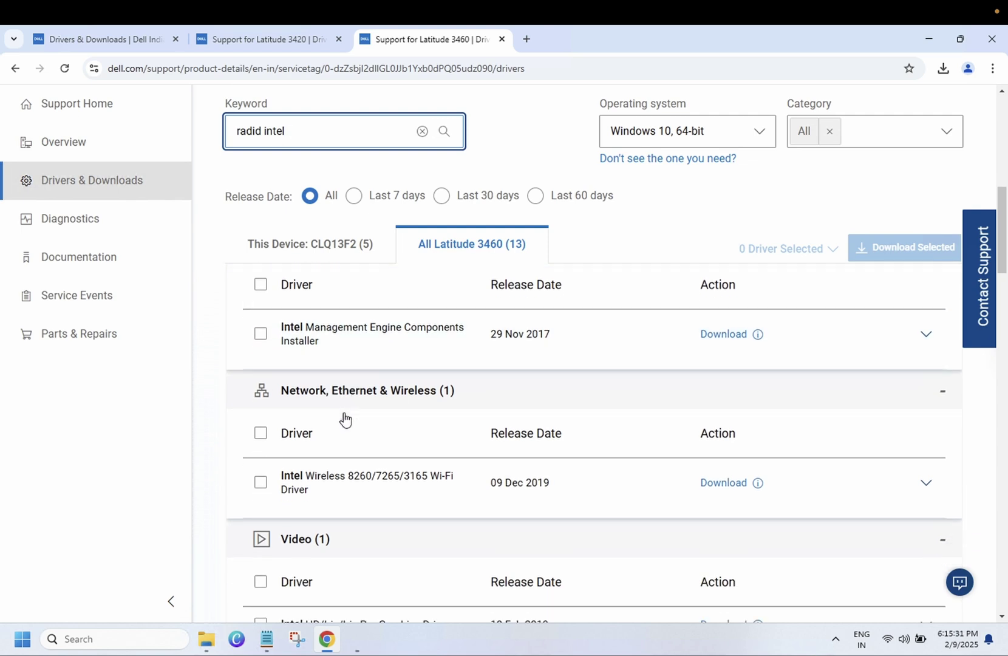
pyautogui.scroll(-5, 345, 418)
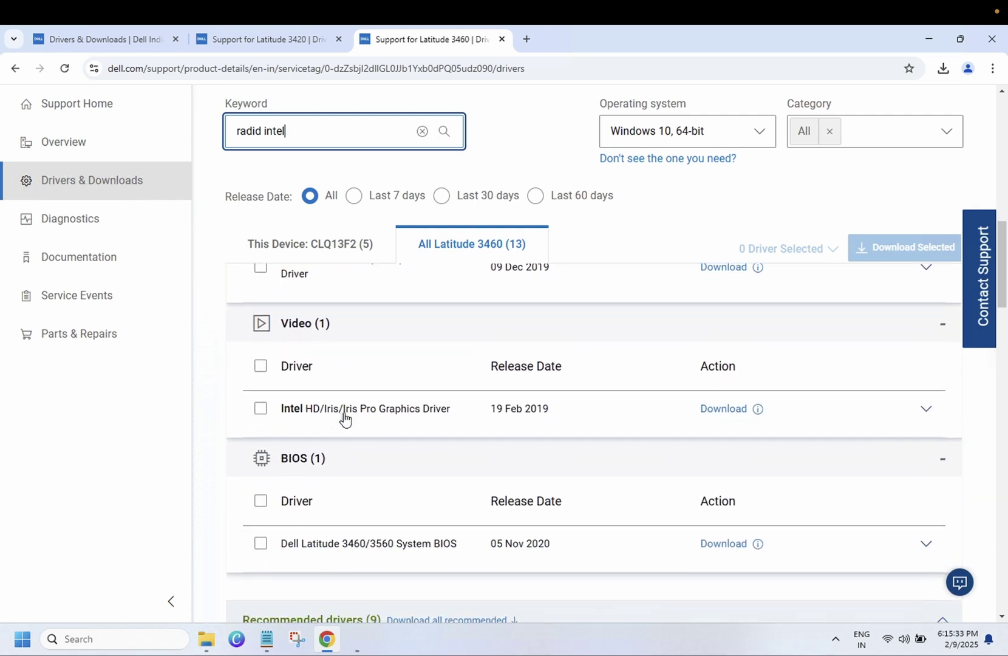
pyautogui.scroll(-3, 344, 418)
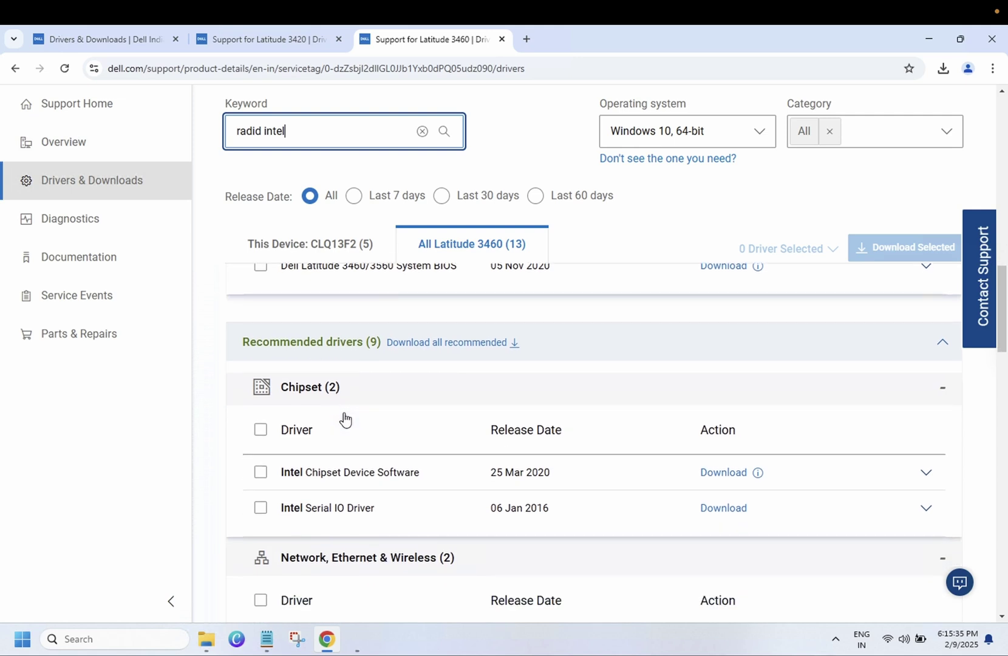
pyautogui.scroll(-8, 343, 418)
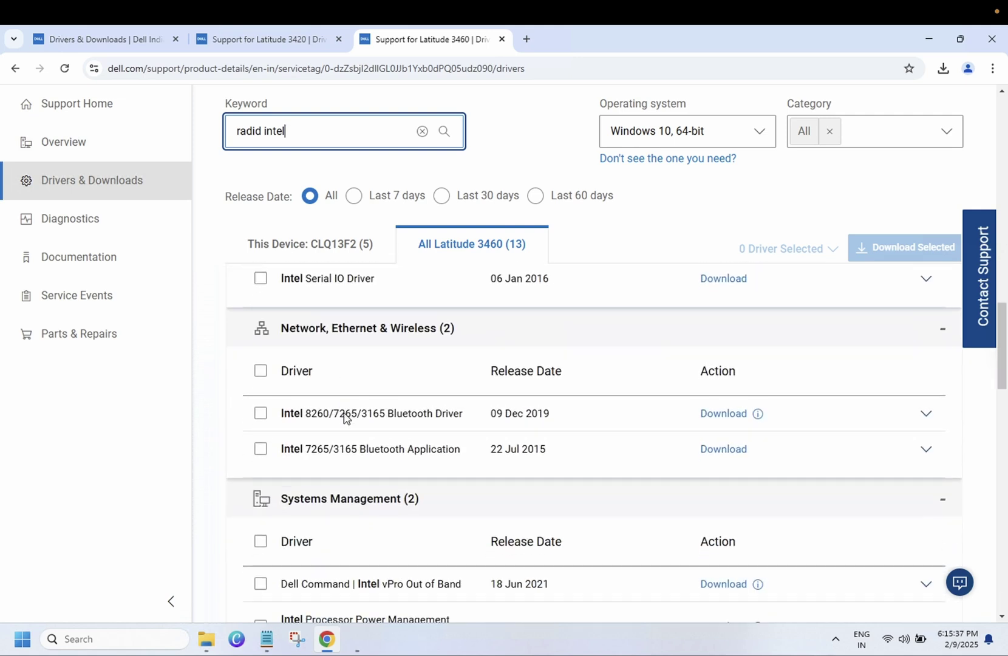
pyautogui.scroll(-2, 343, 418)
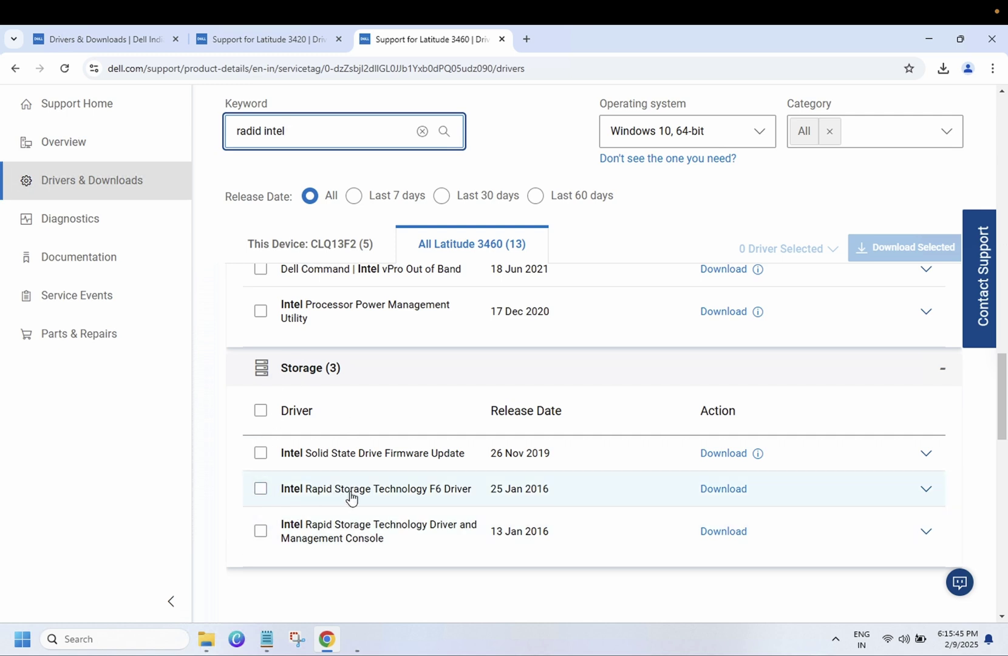
pyautogui.click(277, 40)
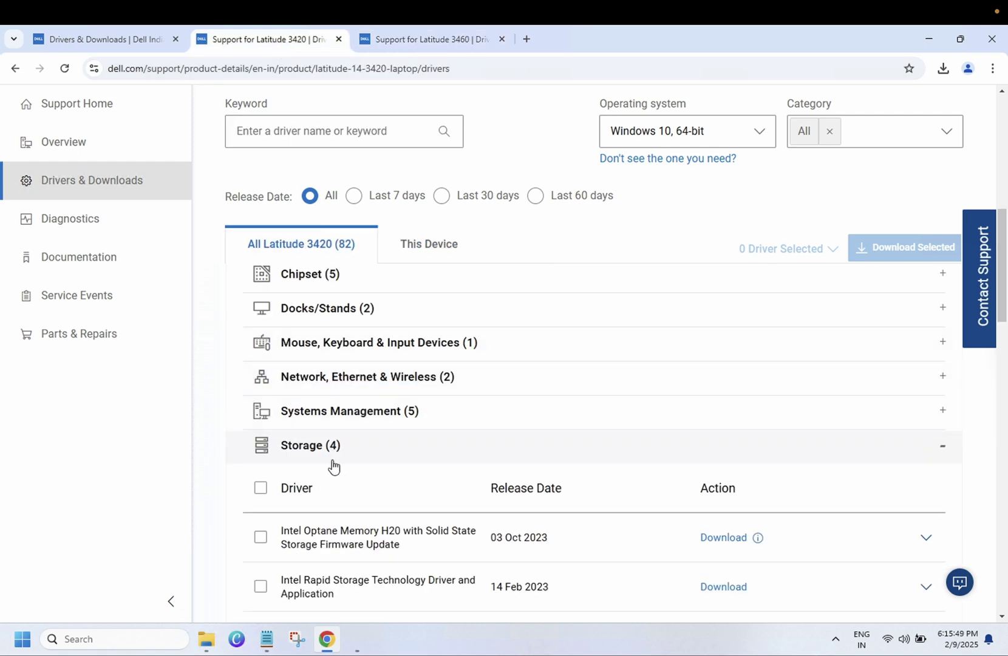
# Select the Latitude 3420 Intel Rapid Storage Technology Driver and Application and download it.
pyautogui.scroll(-1, 332, 466)
pyautogui.scroll(-1, 332, 467)
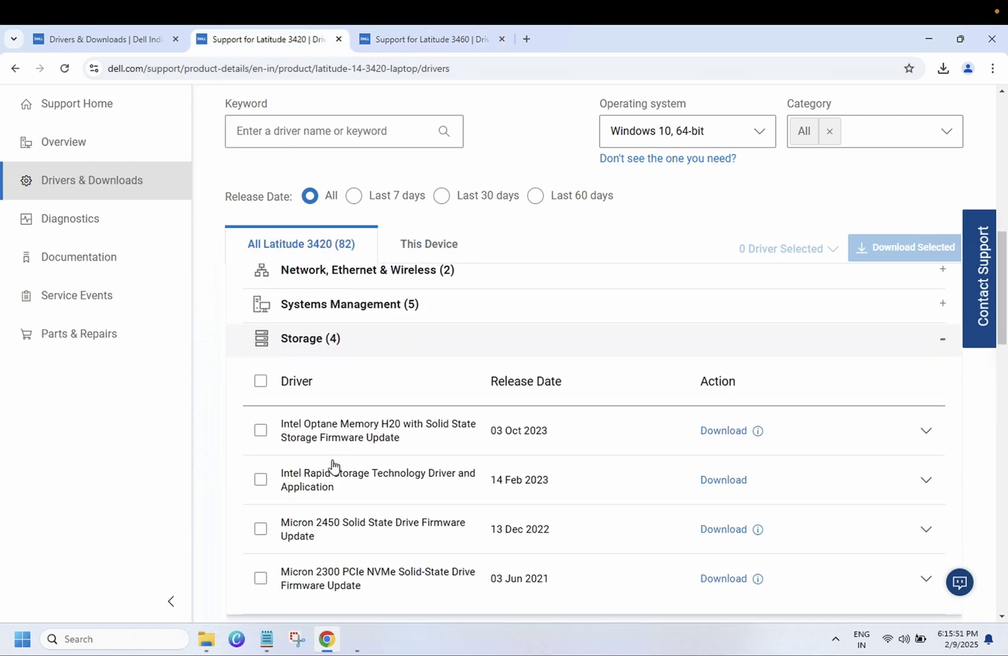
pyautogui.click(261, 481)
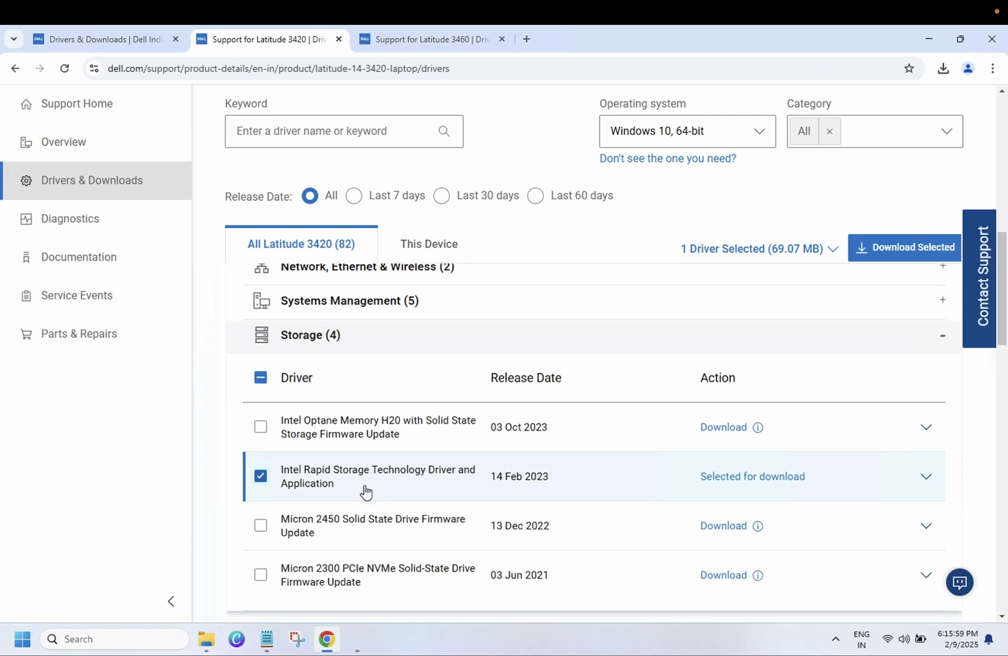
pyautogui.scroll(-1, 365, 492)
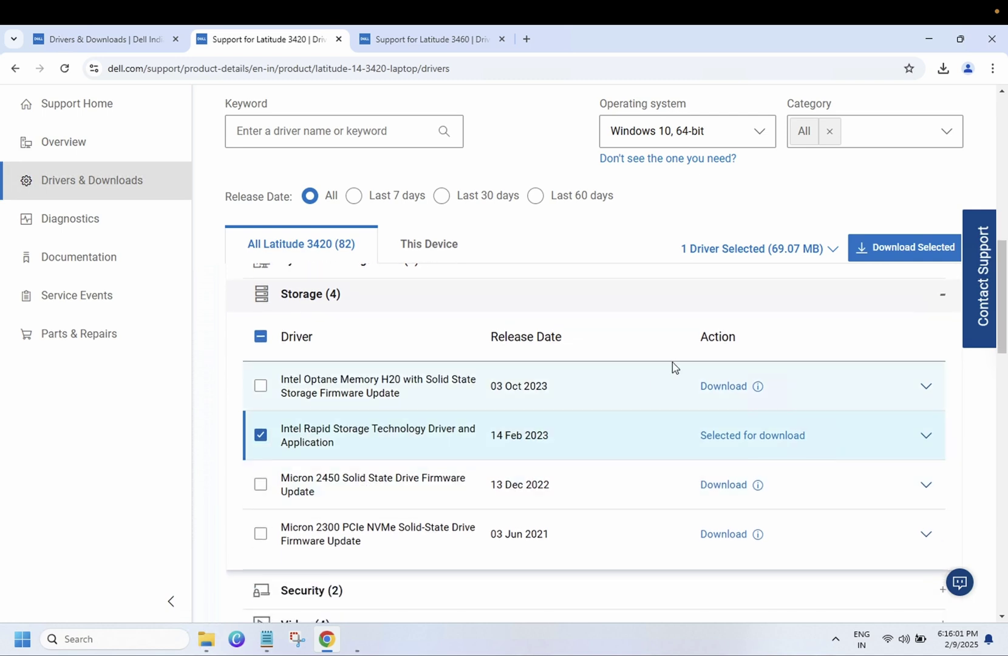
pyautogui.click(912, 259)
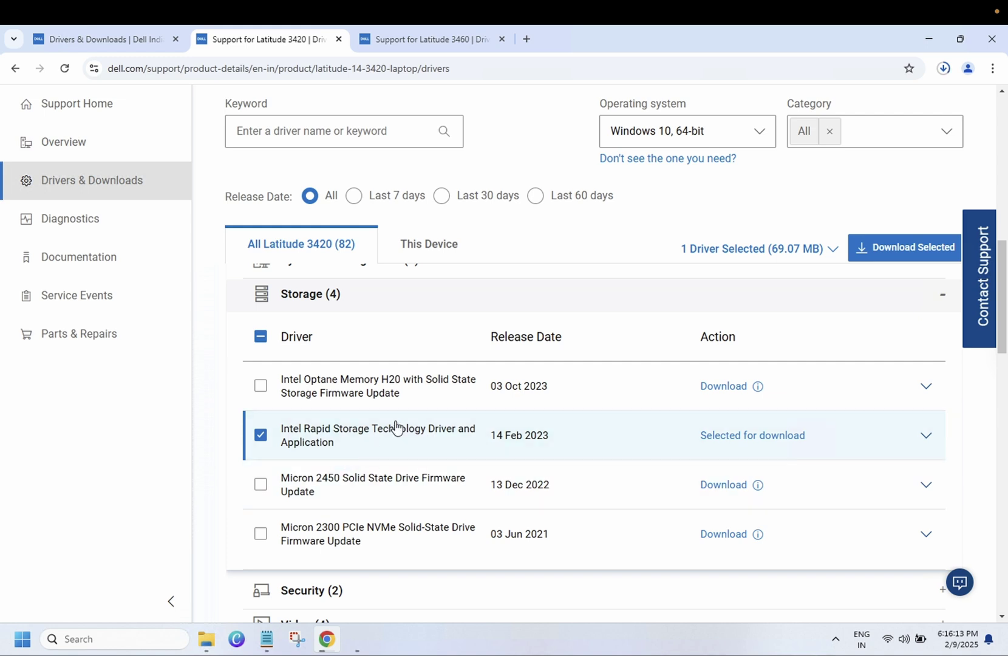
# Pause the driver download, check Explorer's Downloads folder, and open a new blank tab.
pyautogui.click(943, 68)
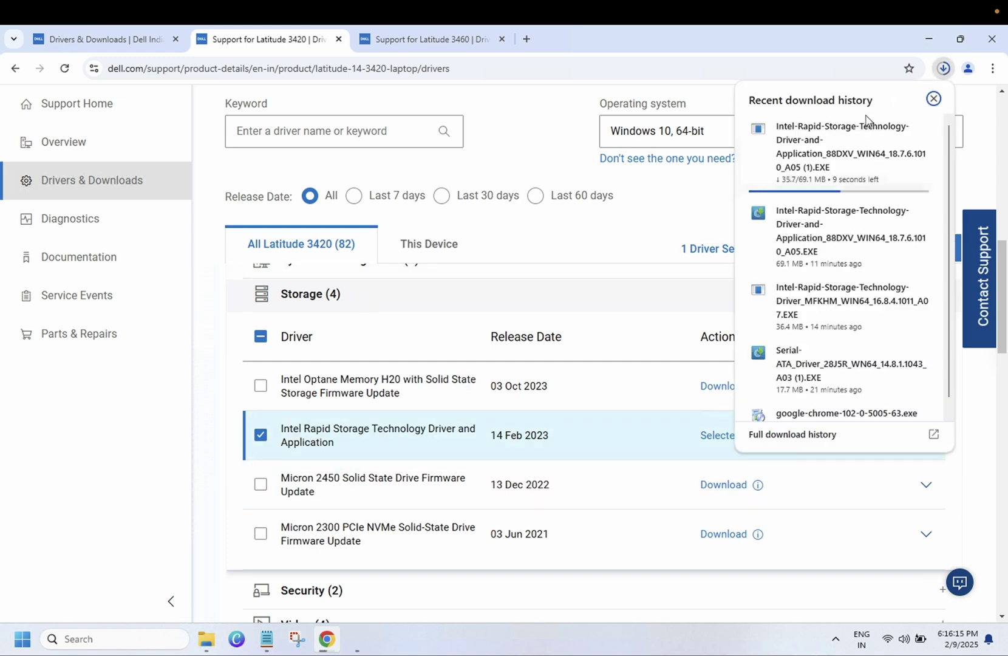
pyautogui.click(896, 129)
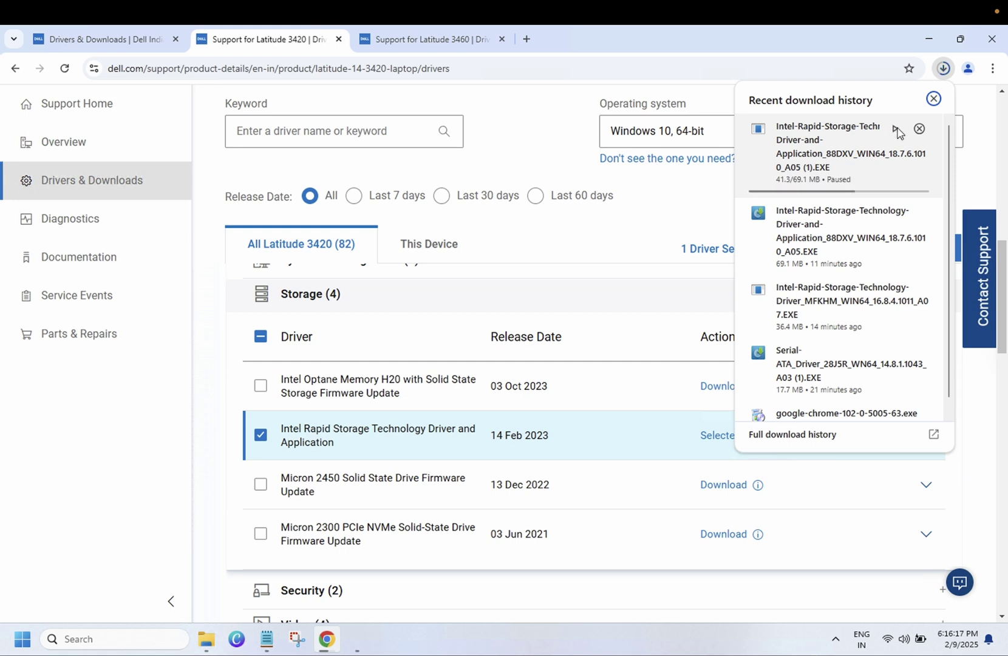
pyautogui.click(207, 639)
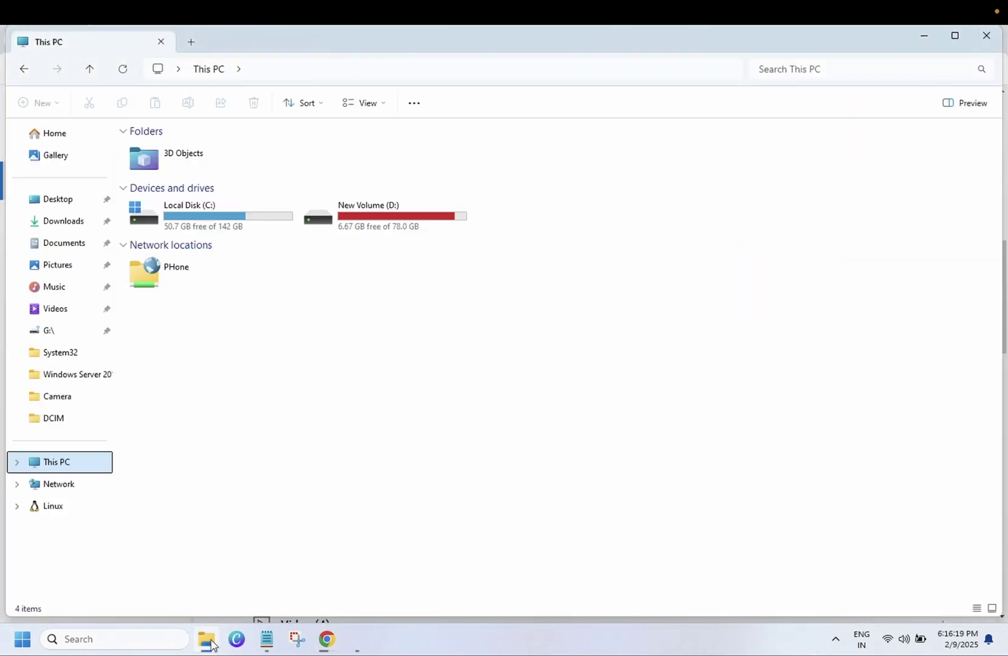
pyautogui.click(69, 223)
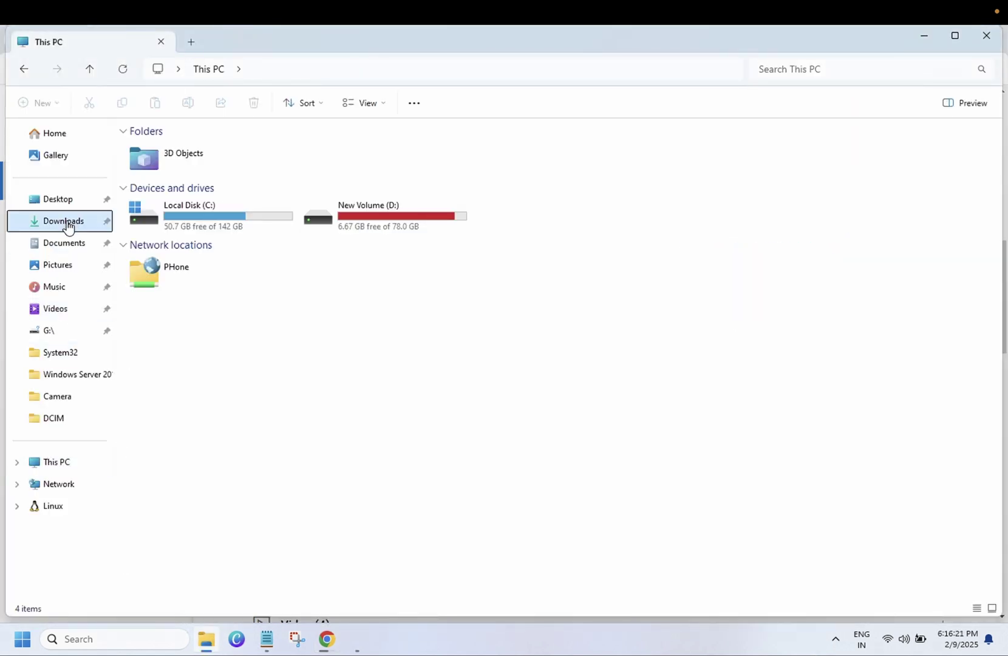
pyautogui.click(326, 632)
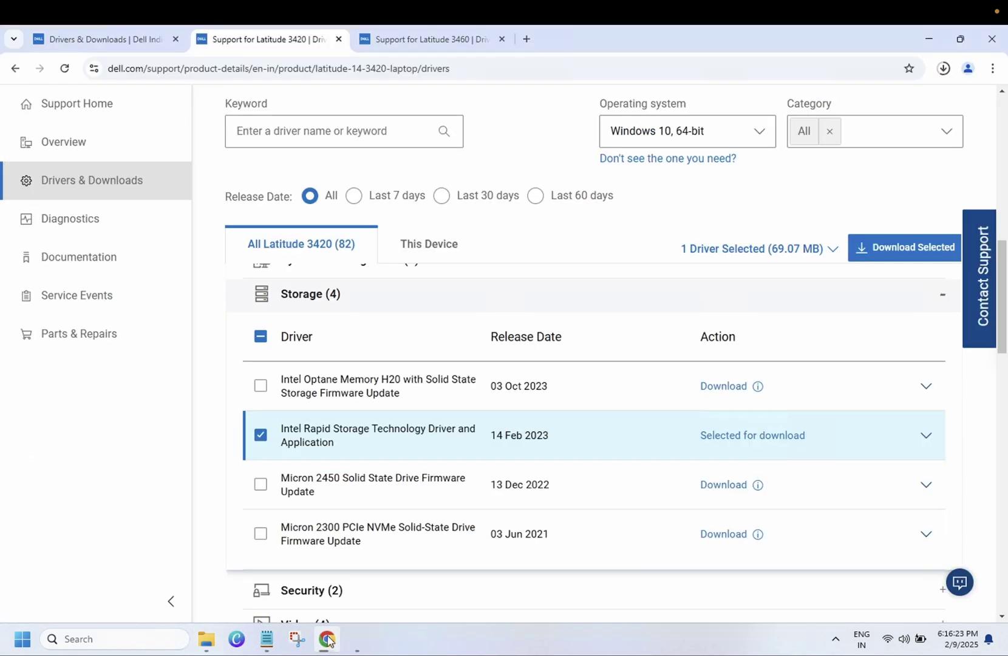
pyautogui.click(527, 39)
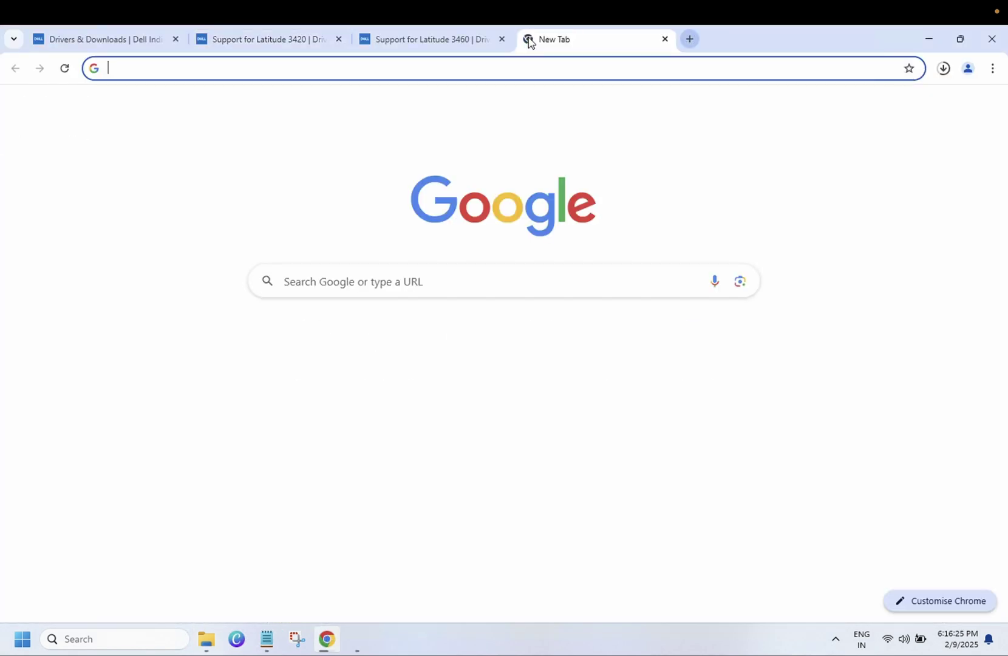
# Search for '7 zip', open 7-zip.org's 7-Zip 24.09 page, then view the Downloads folder.
pyautogui.write('7 zip')
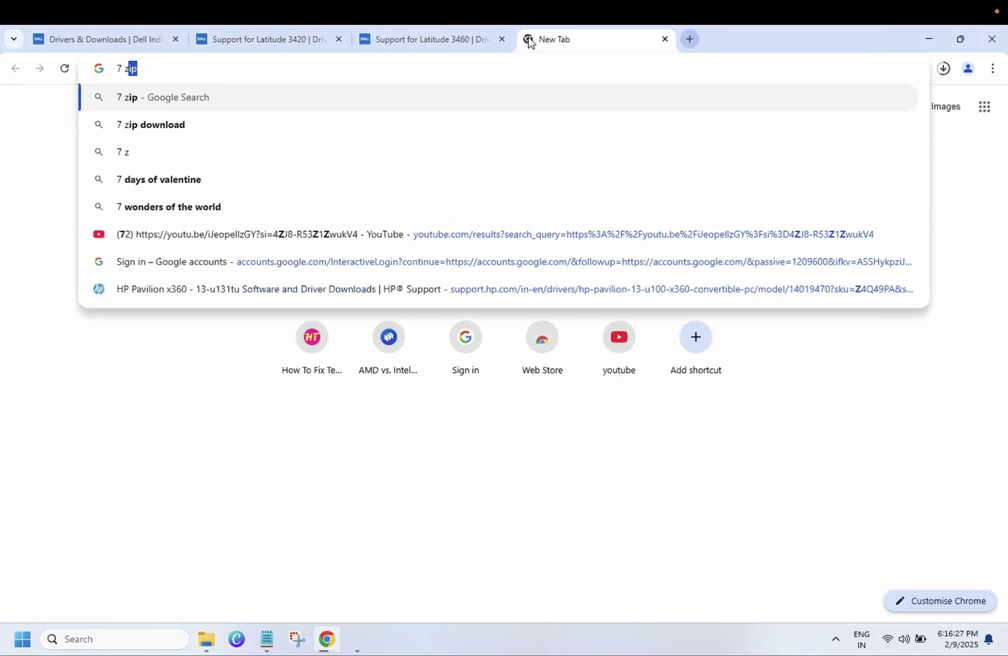
pyautogui.press('Return')
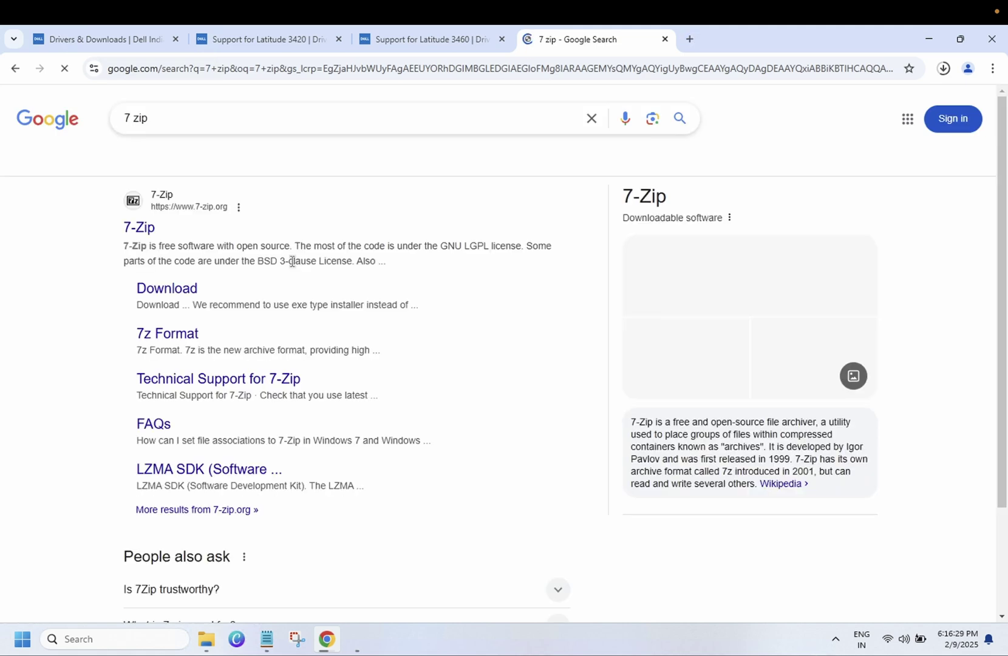
pyautogui.click(141, 237)
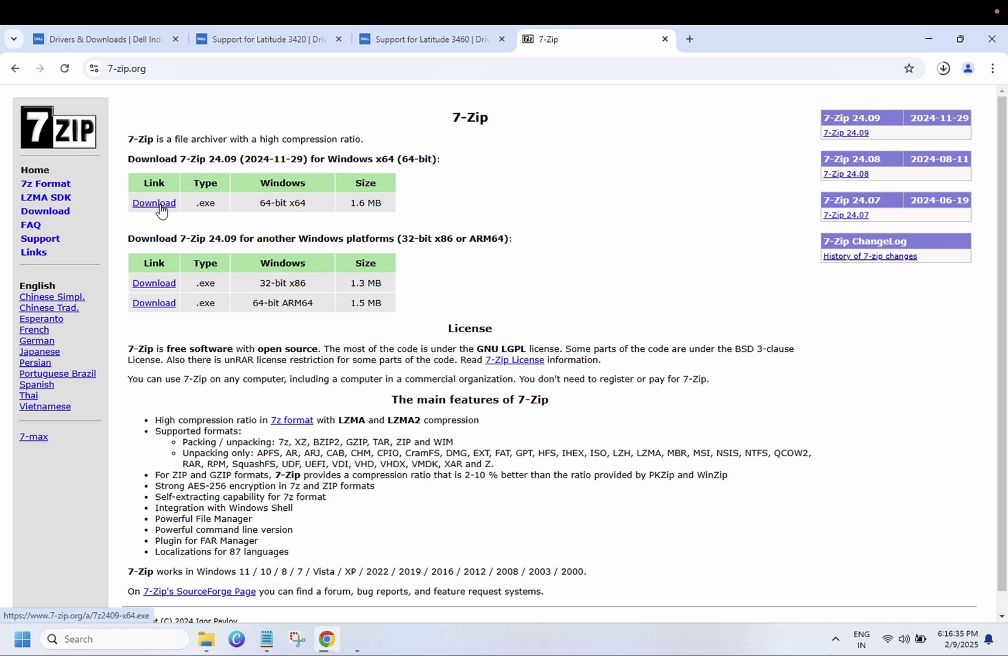
pyautogui.click(206, 641)
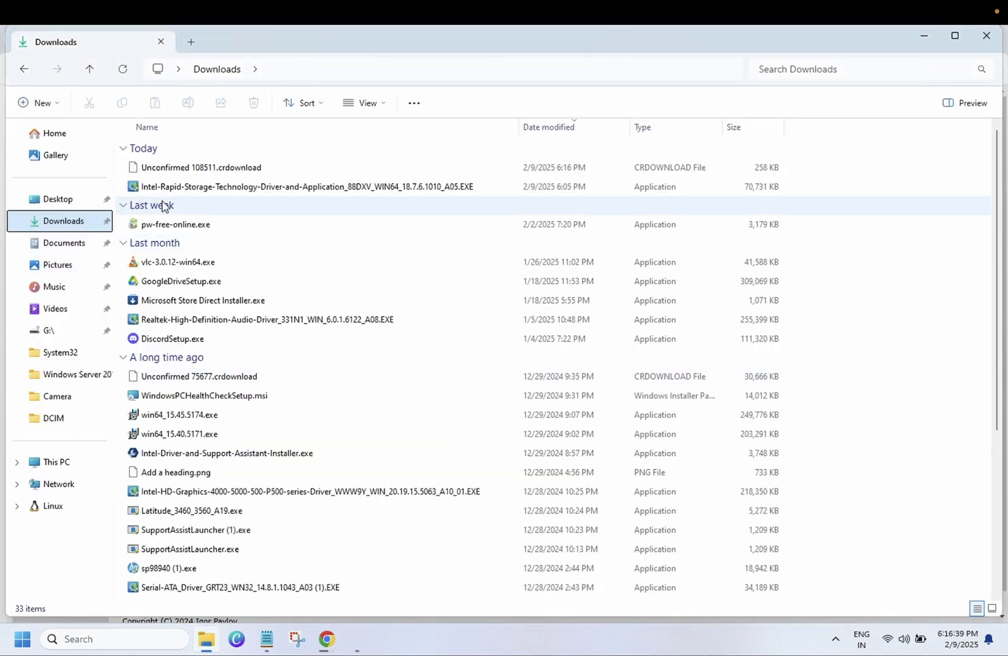
# Extract the Intel Rapid Storage Technology EXE with 7-Zip into a same-named folder in Downloads.
pyautogui.click(199, 190)
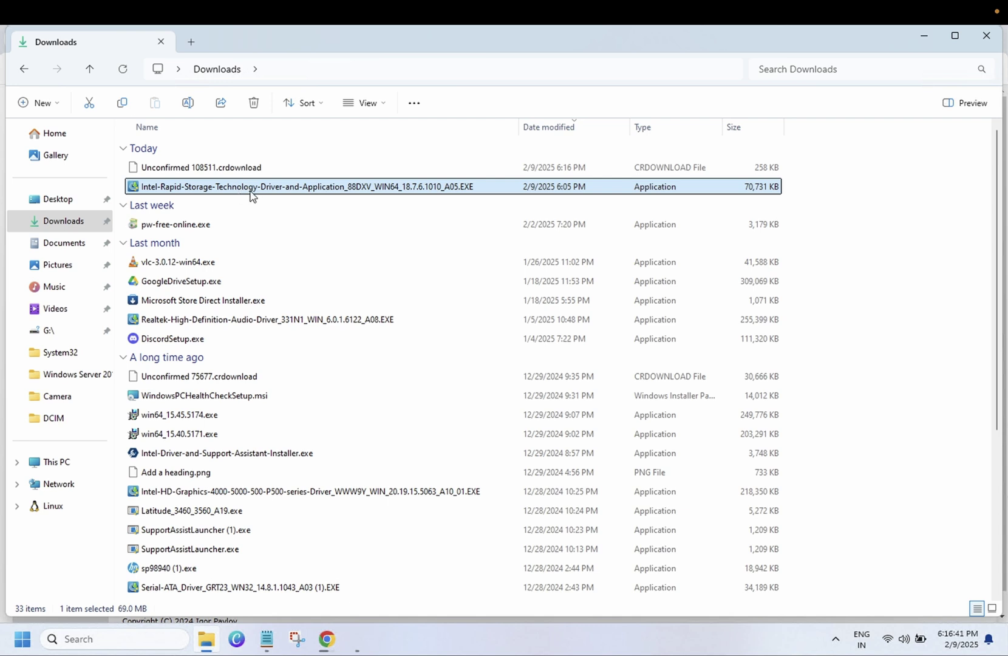
pyautogui.rightClick(302, 192)
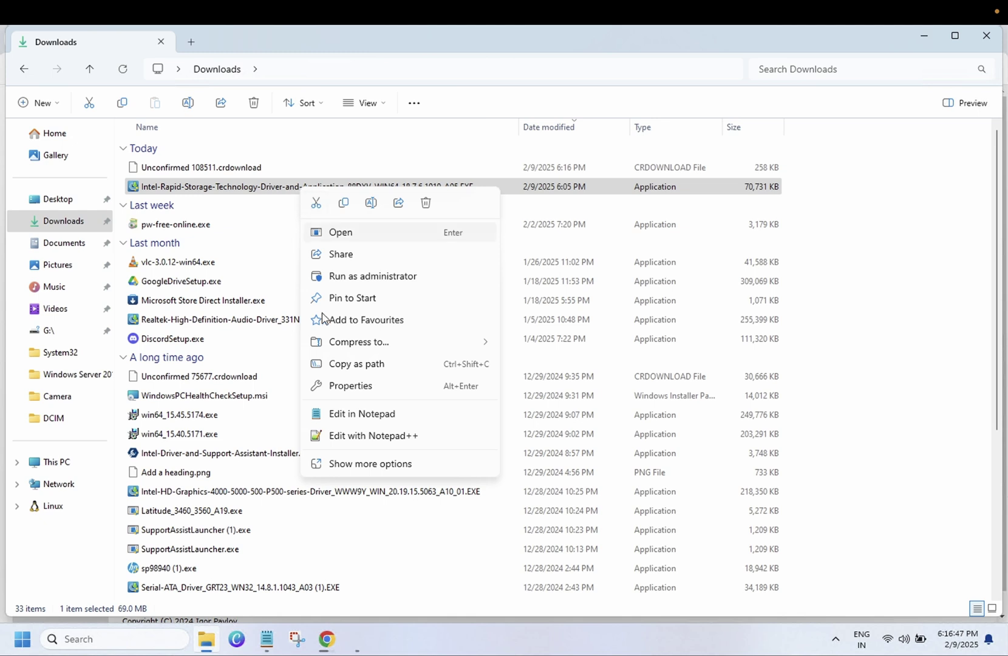
pyautogui.click(362, 463)
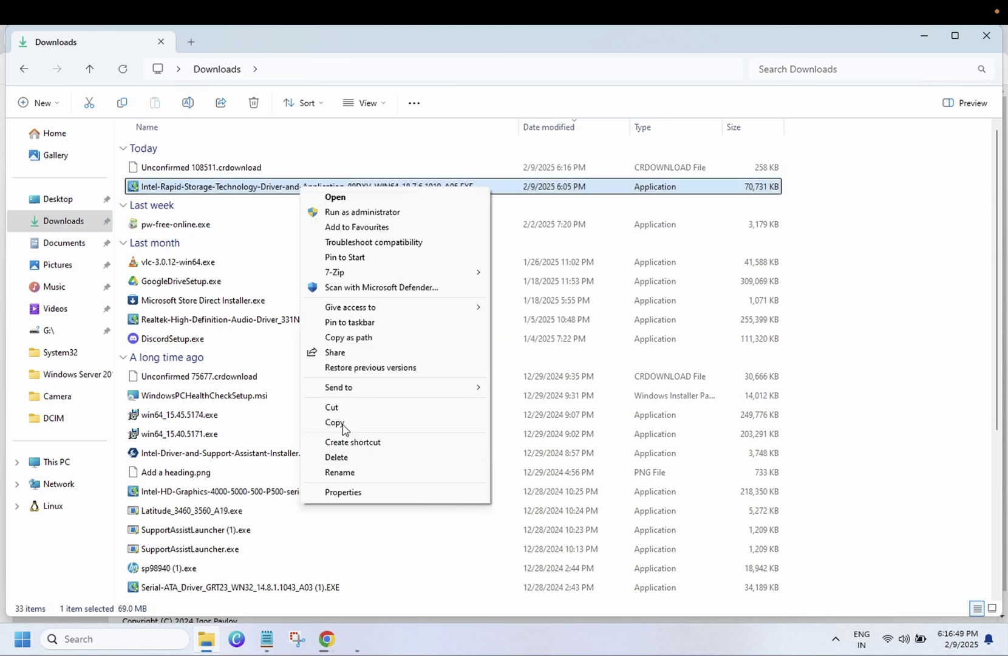
pyautogui.moveTo(346, 276)
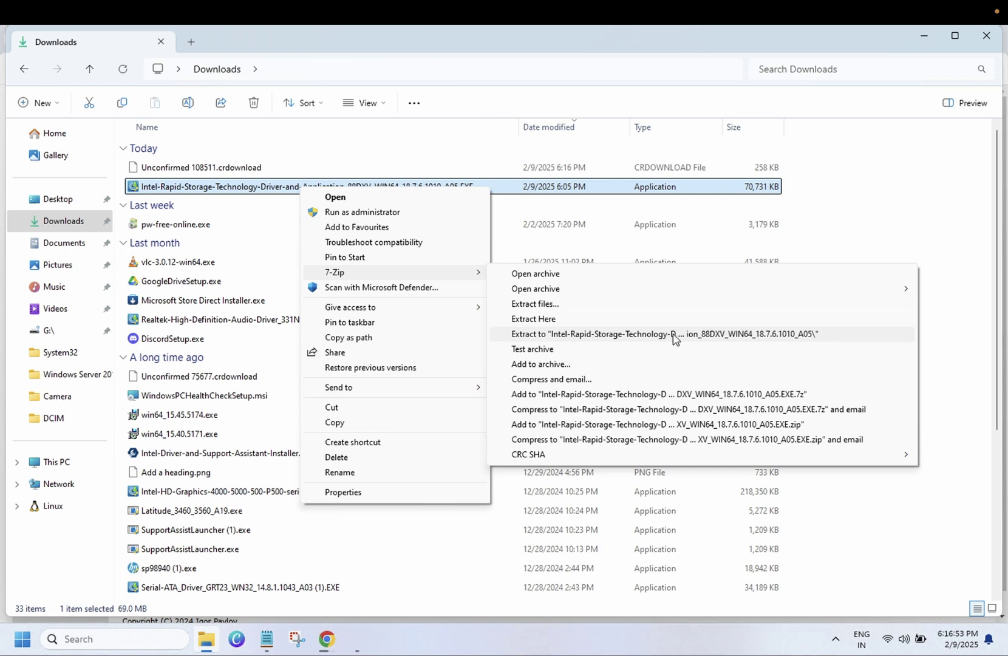
pyautogui.click(599, 338)
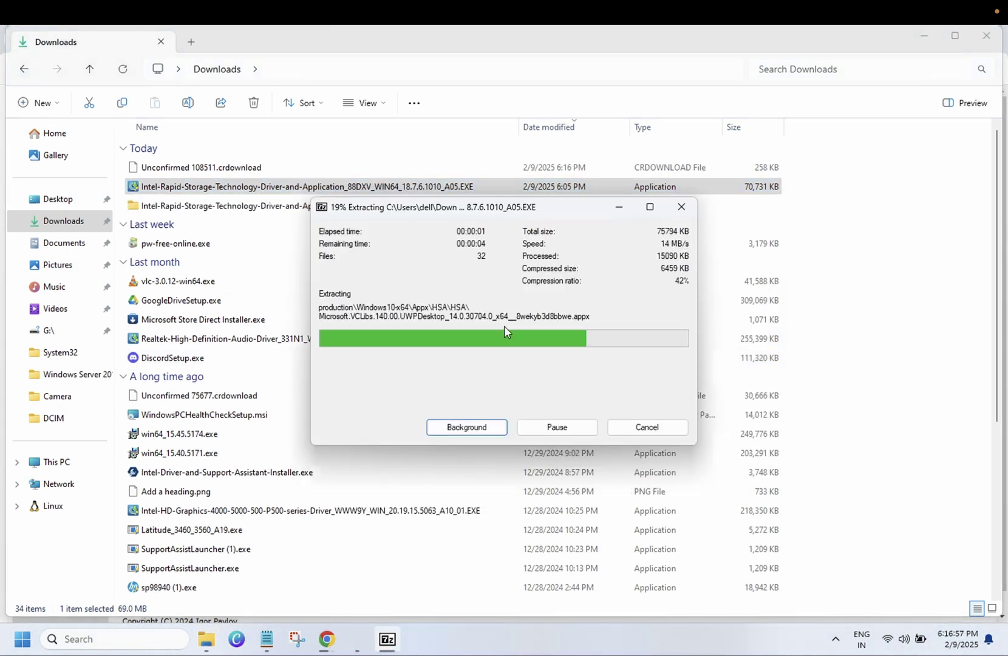
pyautogui.doubleClick(265, 207)
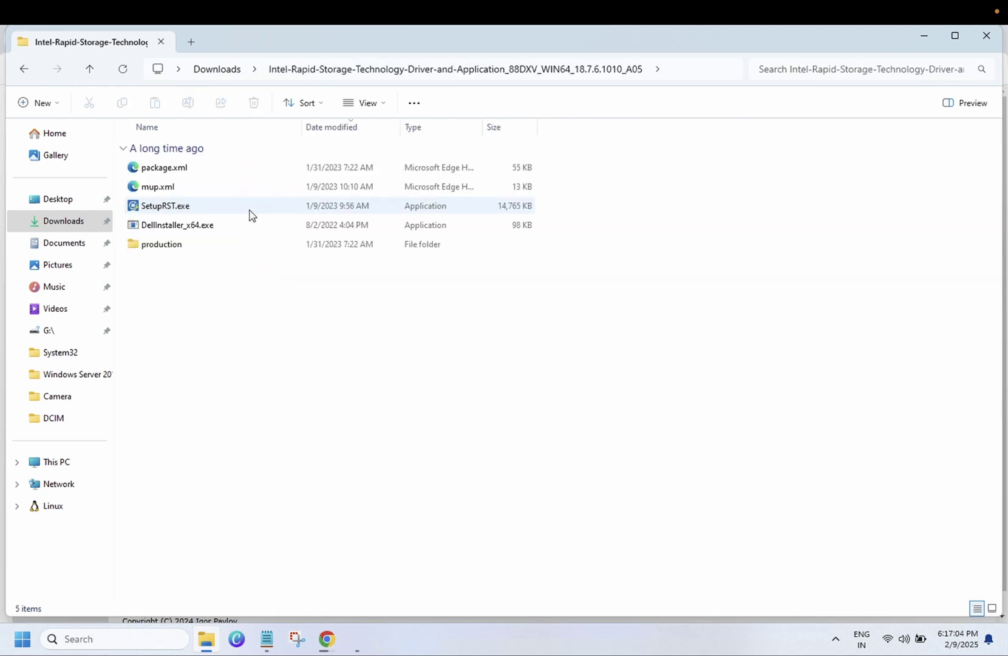
pyautogui.click(197, 250)
pyautogui.doubleClick(196, 249)
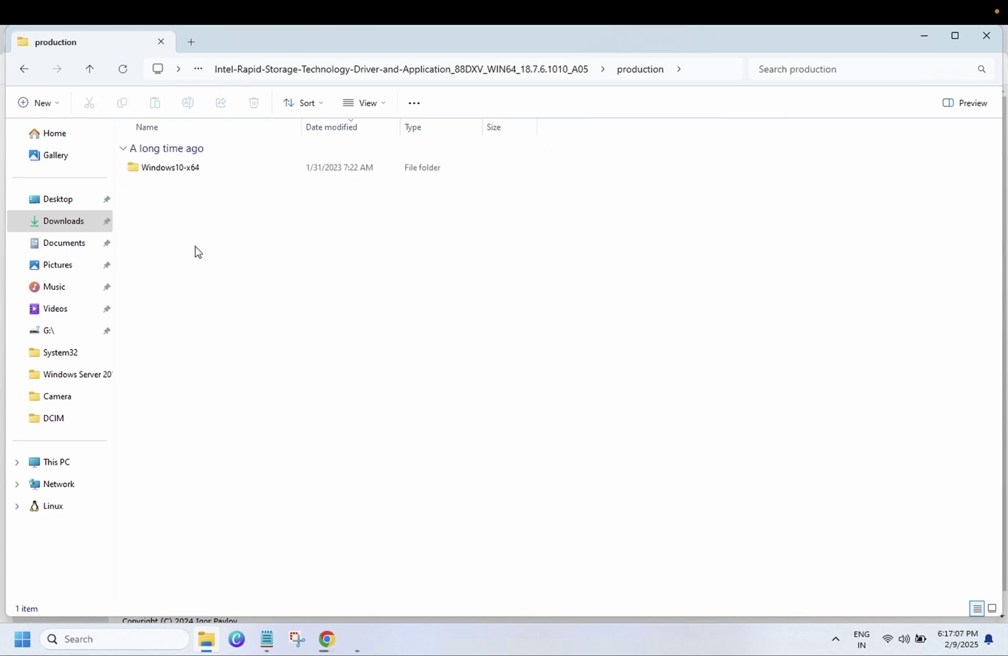
pyautogui.doubleClick(187, 173)
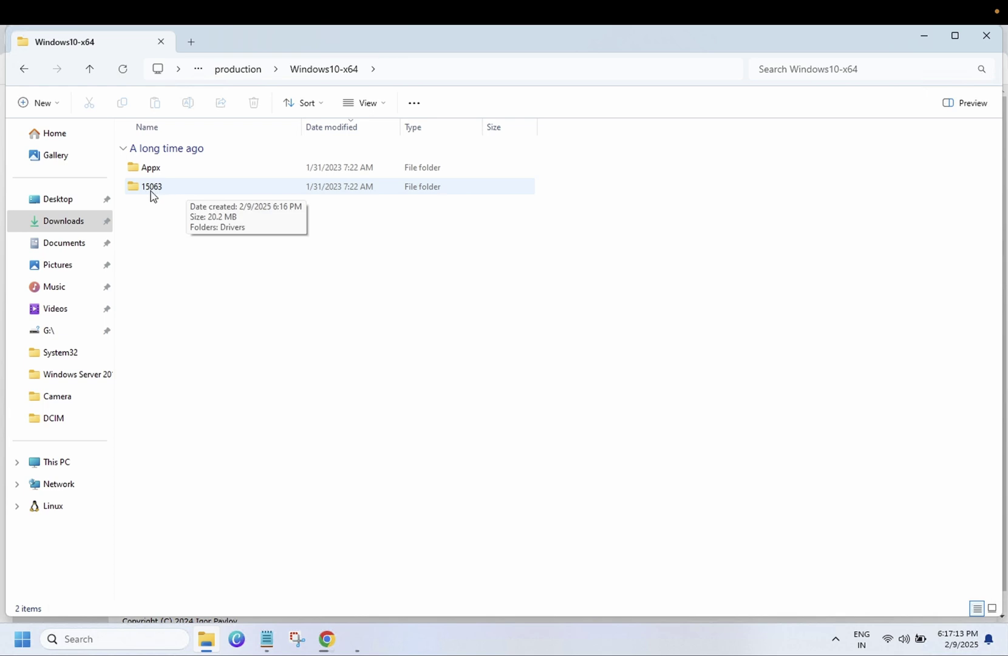
pyautogui.doubleClick(178, 189)
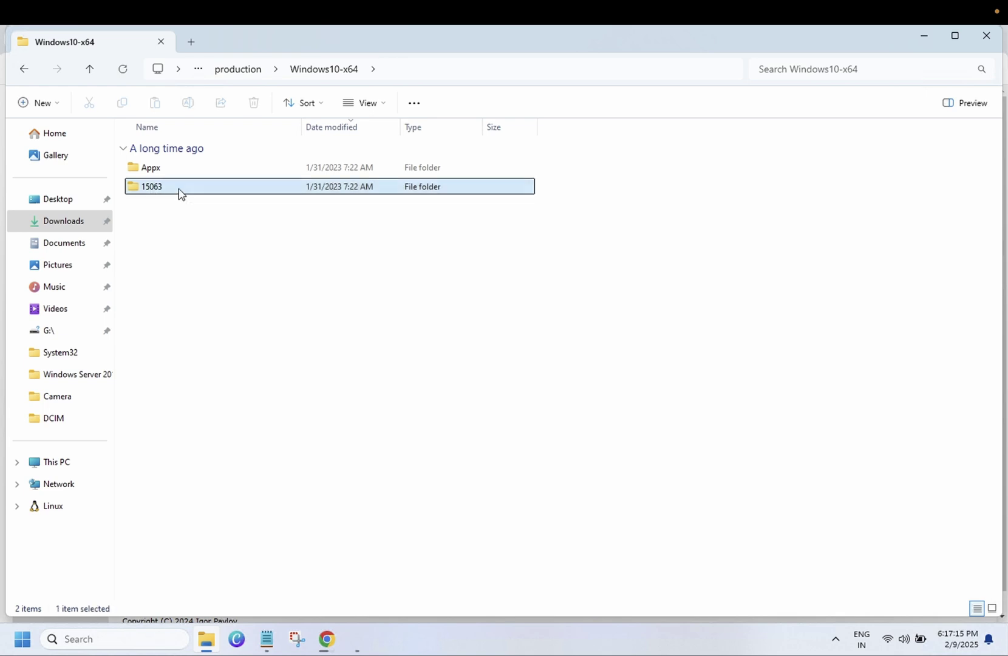
pyautogui.doubleClick(170, 170)
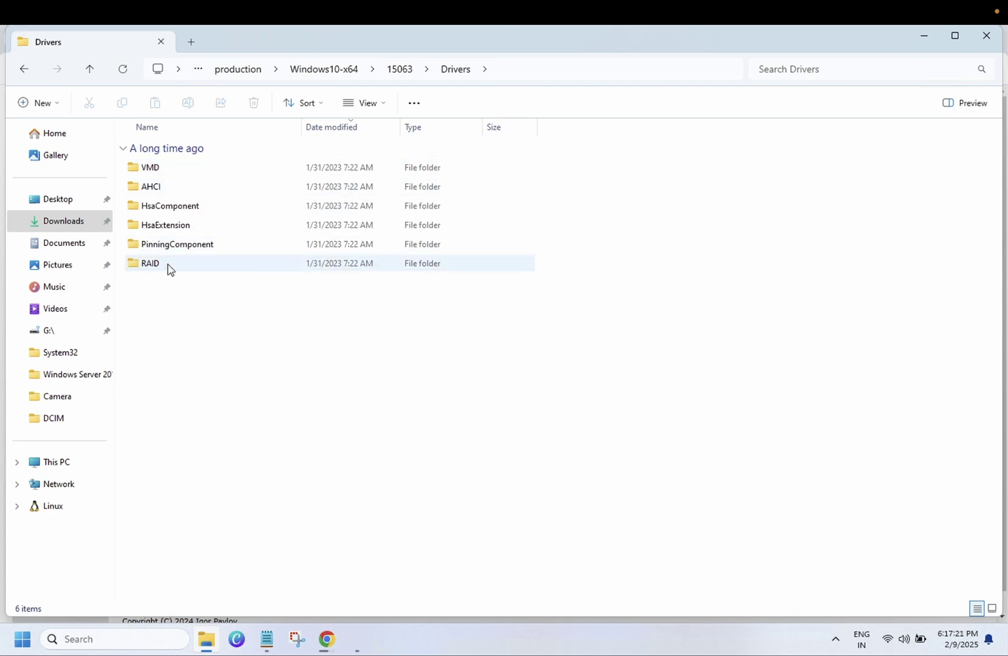
pyautogui.doubleClick(182, 172)
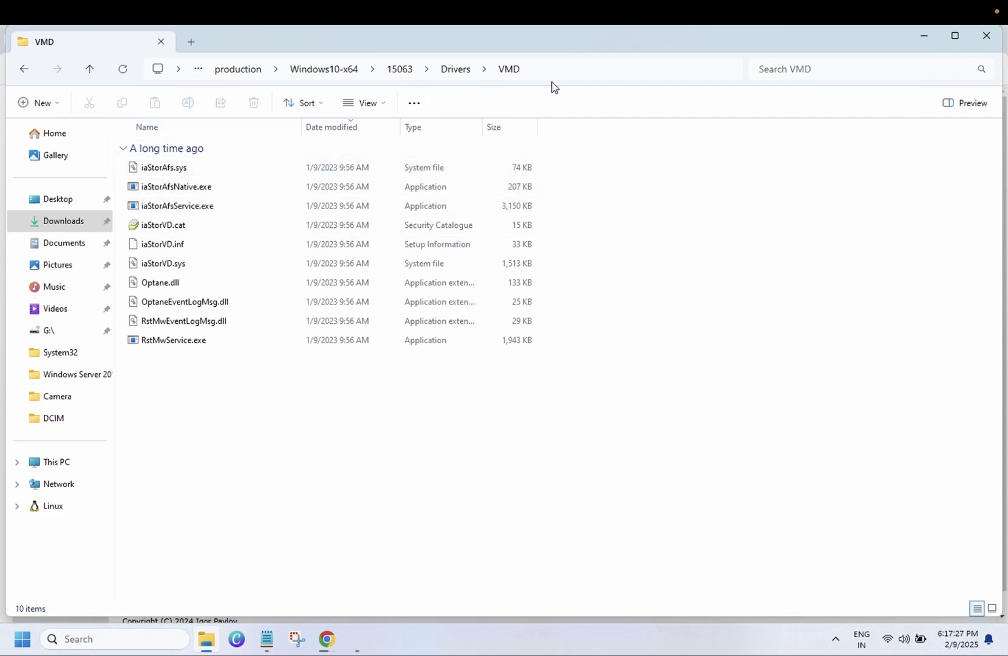
pyautogui.click(561, 70)
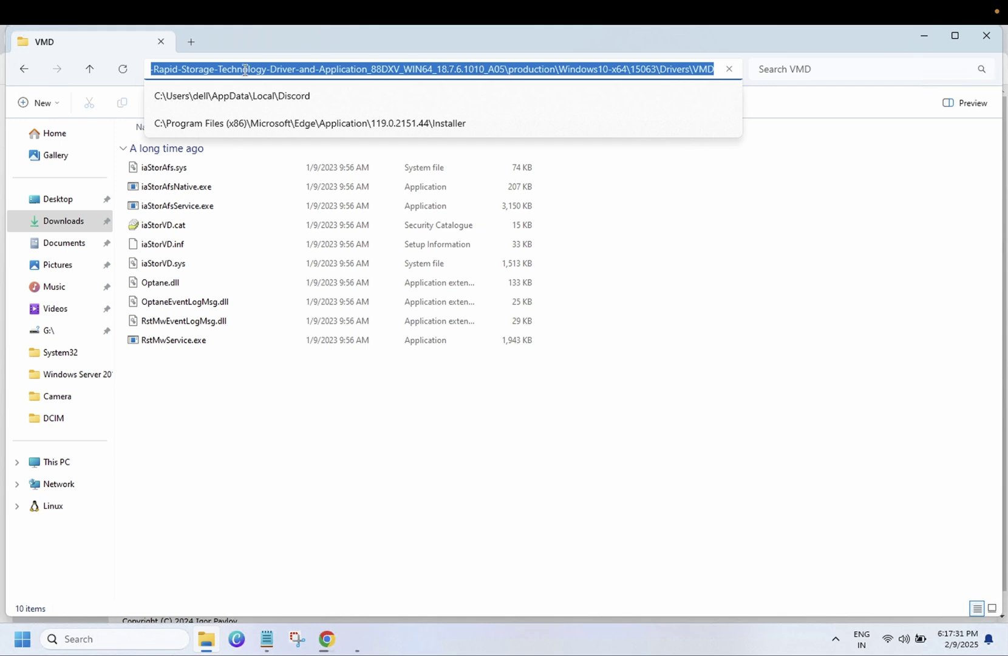
pyautogui.press('End')
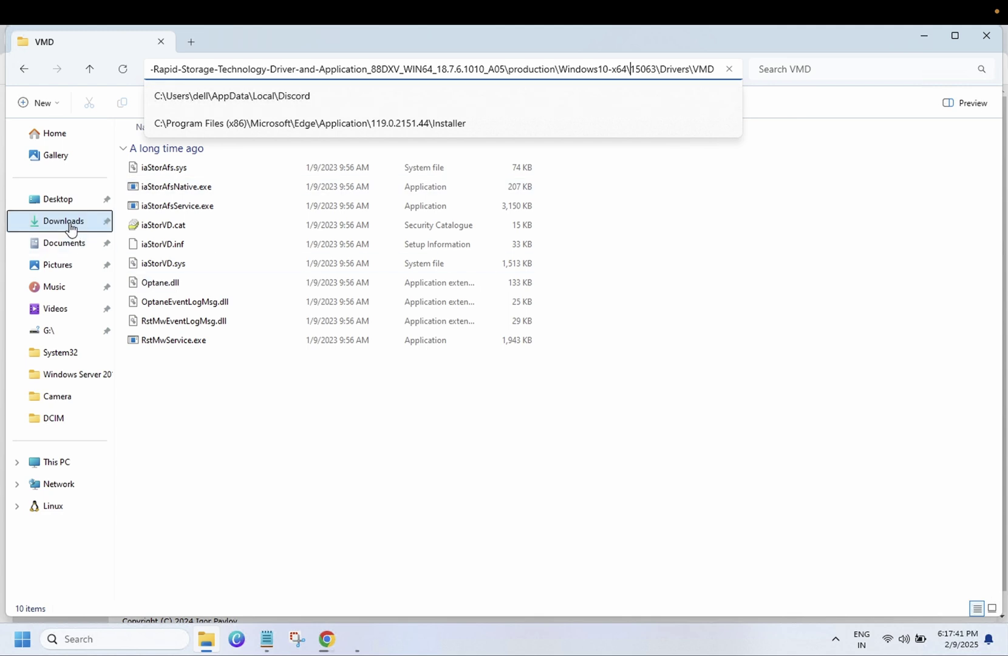
pyautogui.click(89, 69)
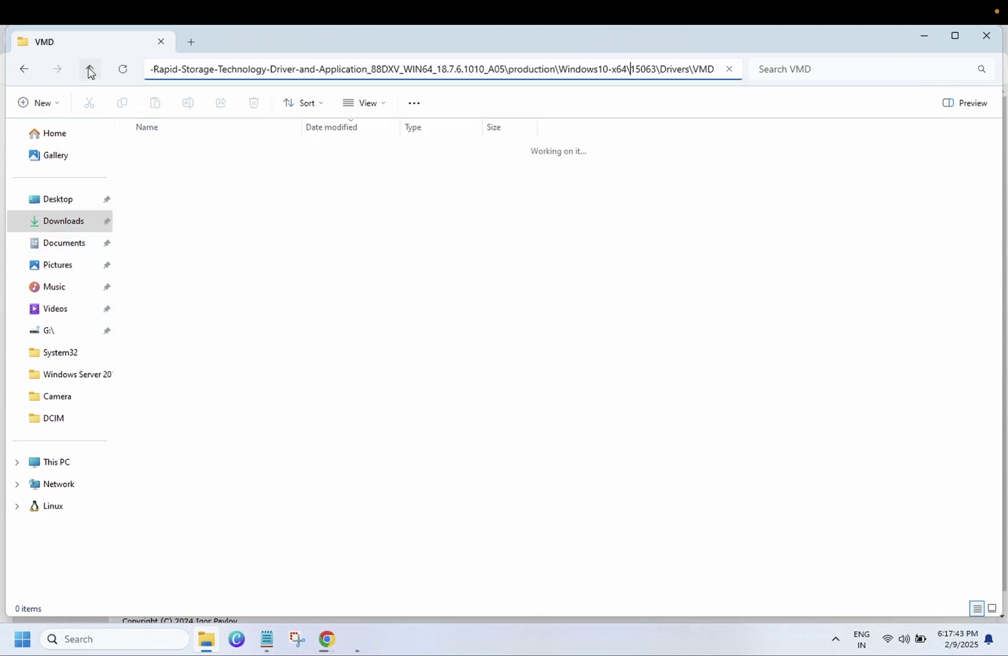
pyautogui.click(78, 223)
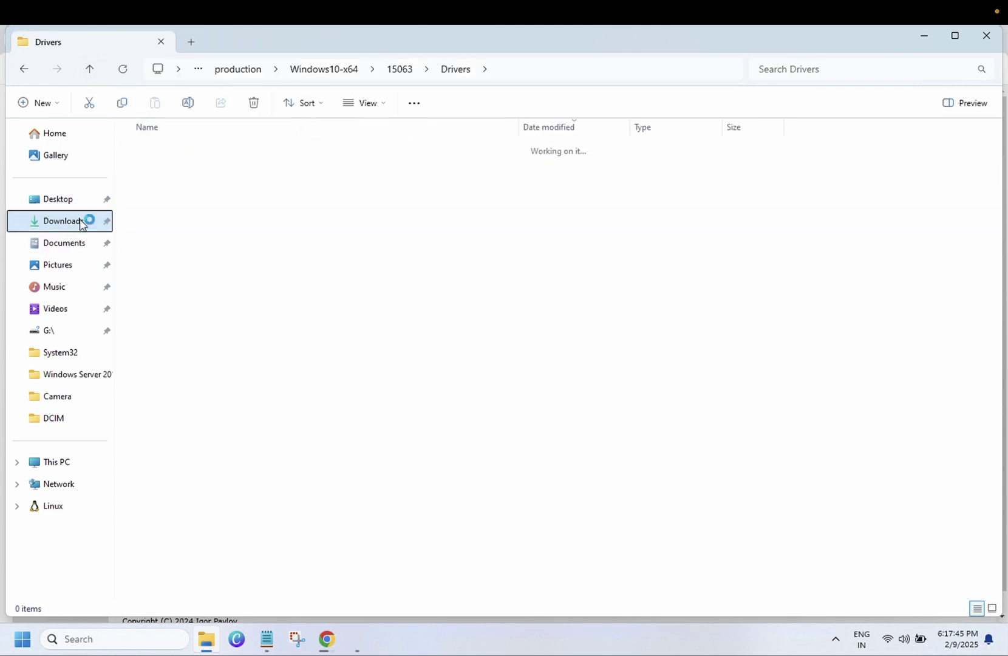
pyautogui.click(207, 210)
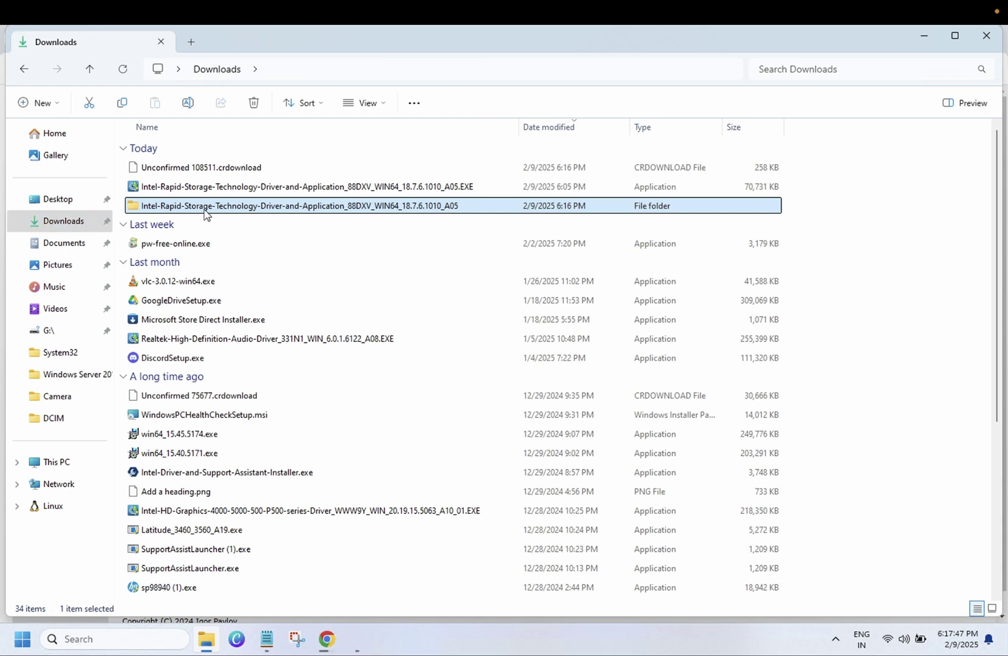
# Copy the extracted Intel Rapid Storage Technology folder and paste it onto New Volume (D:).
pyautogui.rightClick(210, 209)
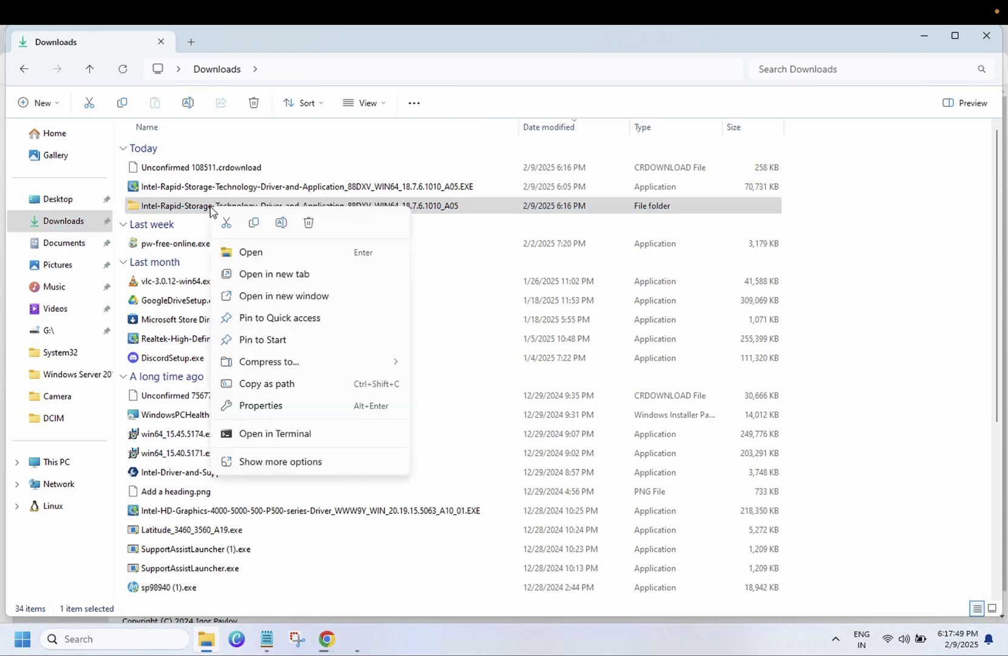
pyautogui.click(253, 221)
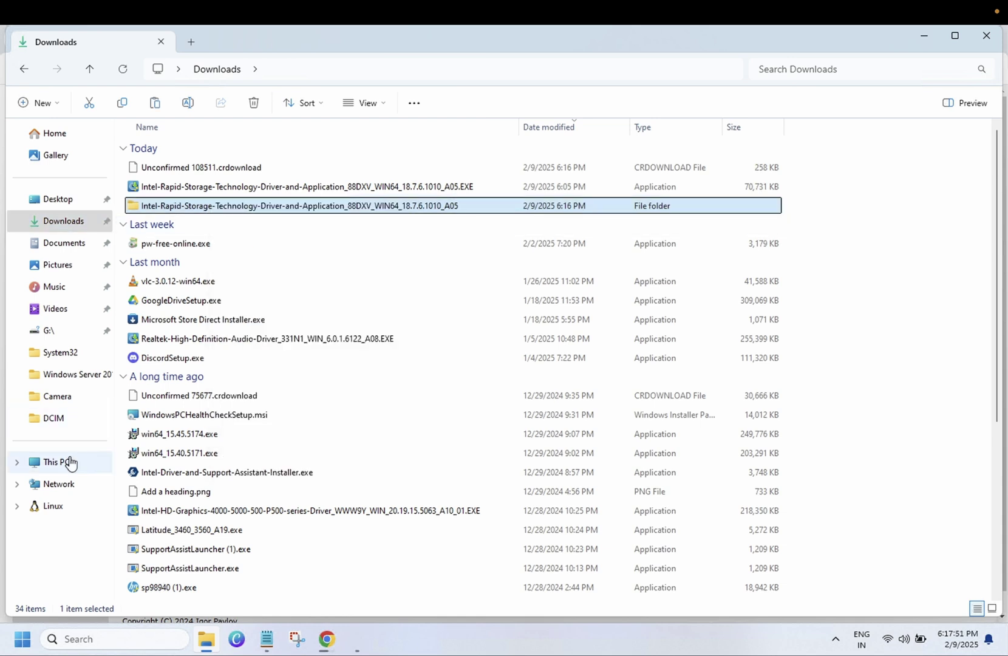
pyautogui.click(68, 462)
pyautogui.doubleClick(388, 210)
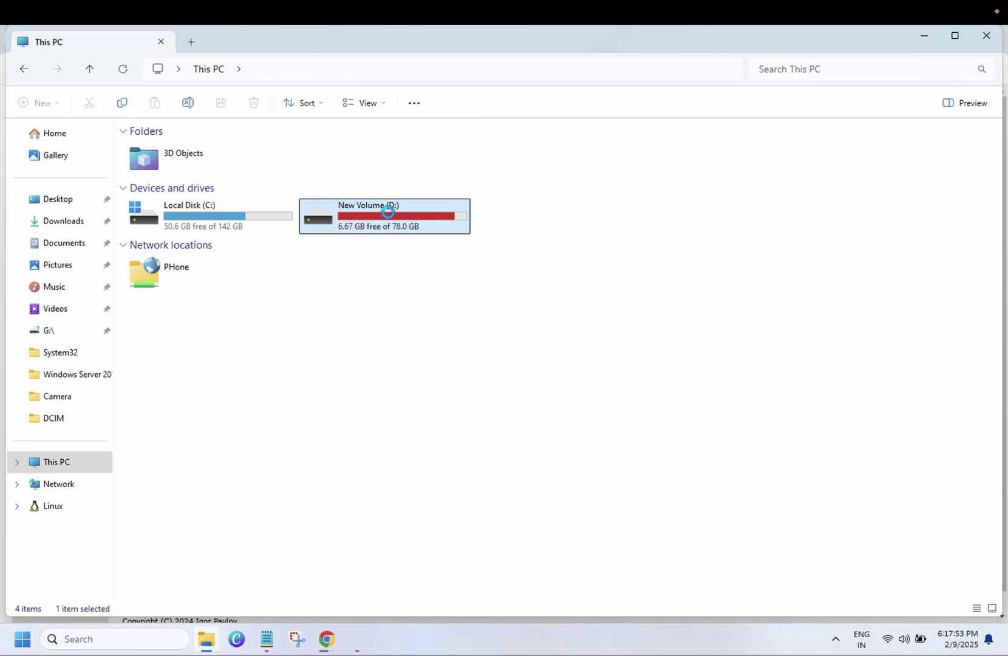
pyautogui.rightClick(215, 522)
pyautogui.click(262, 513)
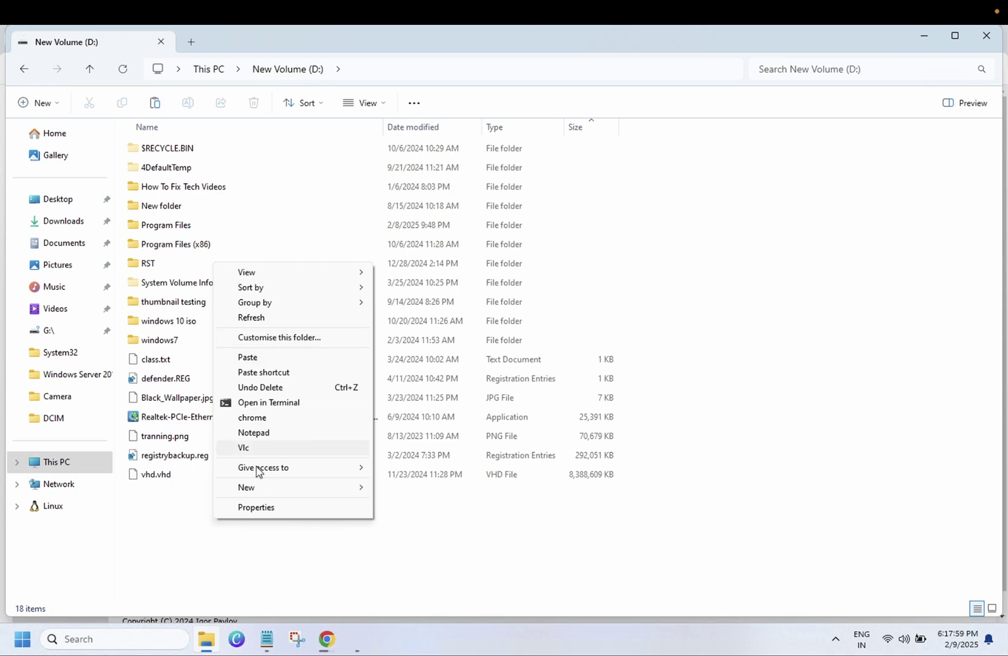
pyautogui.click(265, 360)
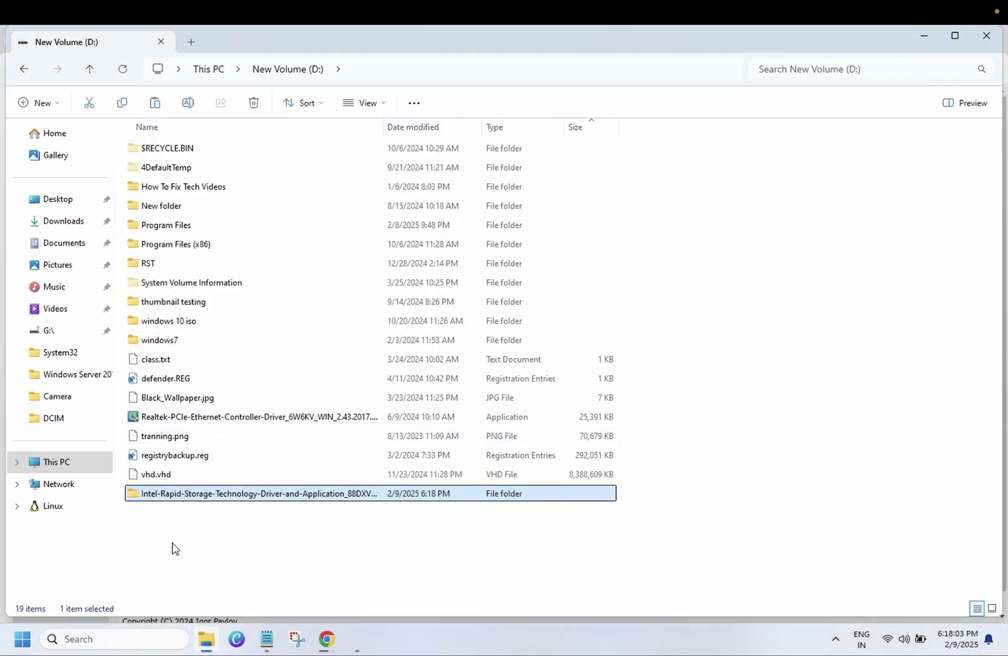
pyautogui.click(199, 543)
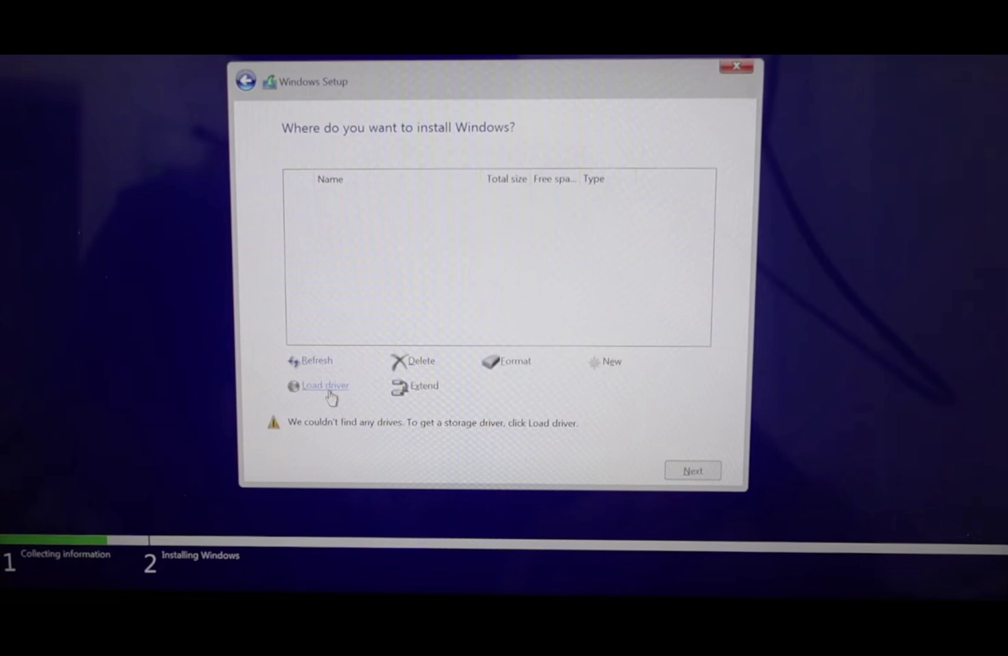
# Bring up the Load driver prompt from the no-drives-found install location screen.
pyautogui.click(328, 387)
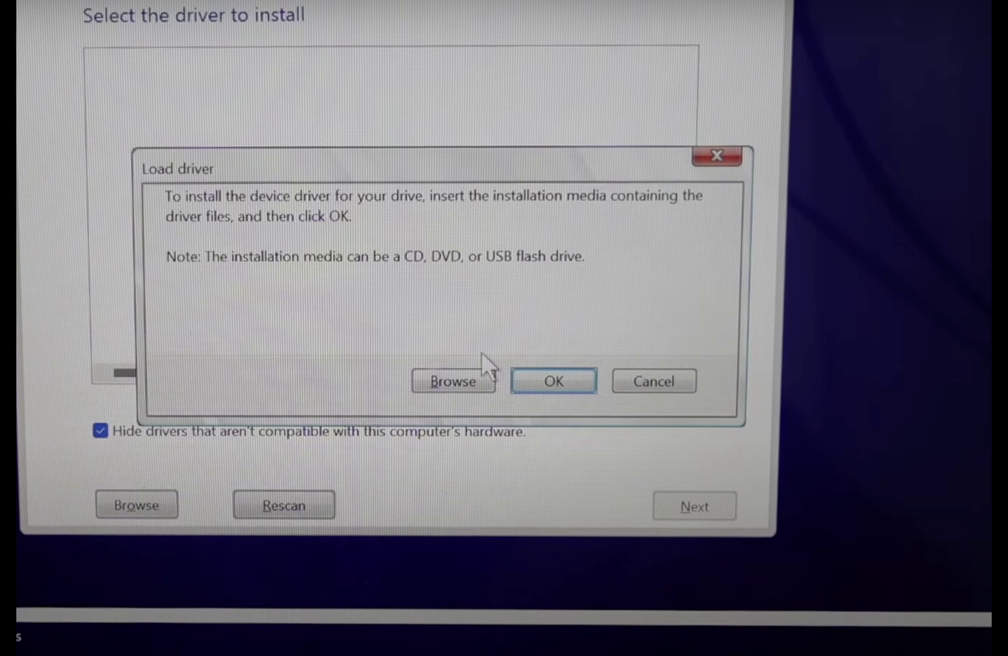
# Browse NEW VOLUME (E:) to the Intel f6vmdflpy-x64 folder to list the VMD 9A0B and 09AB drivers.
pyautogui.click(480, 381)
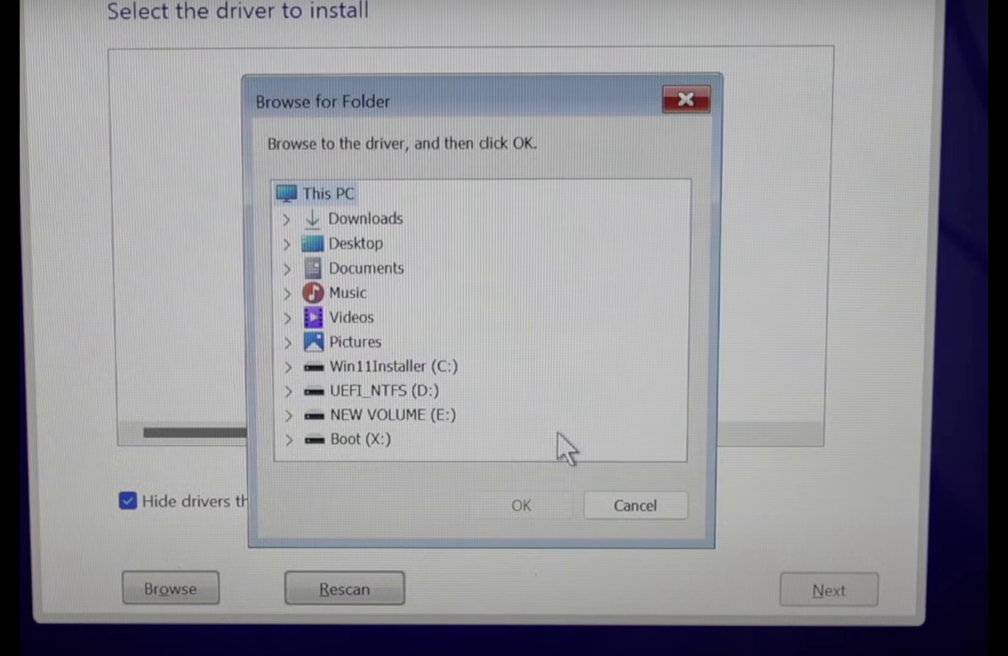
pyautogui.click(289, 415)
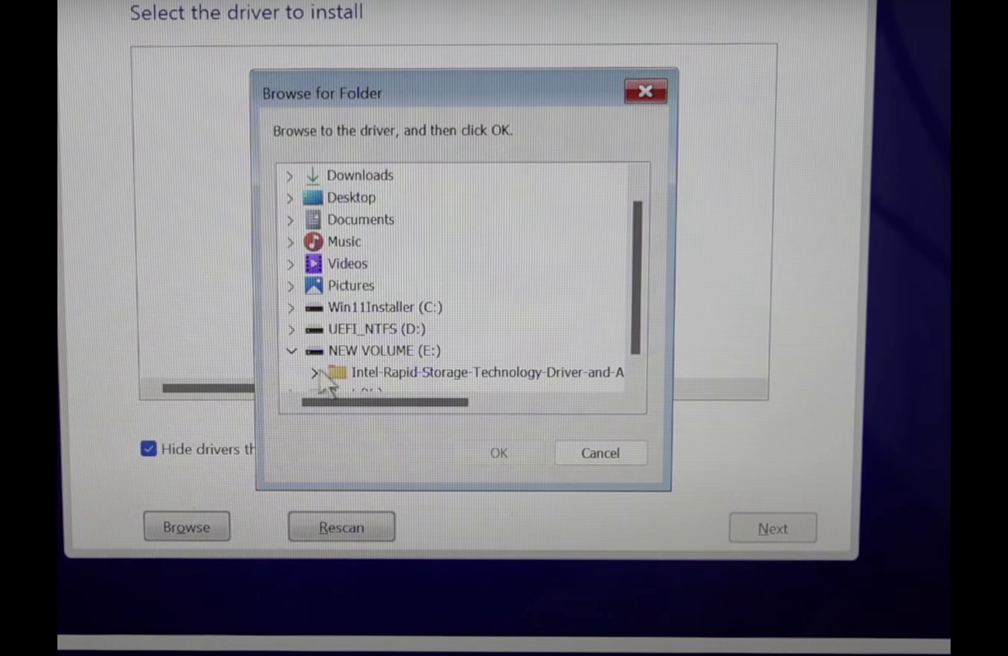
pyautogui.click(314, 373)
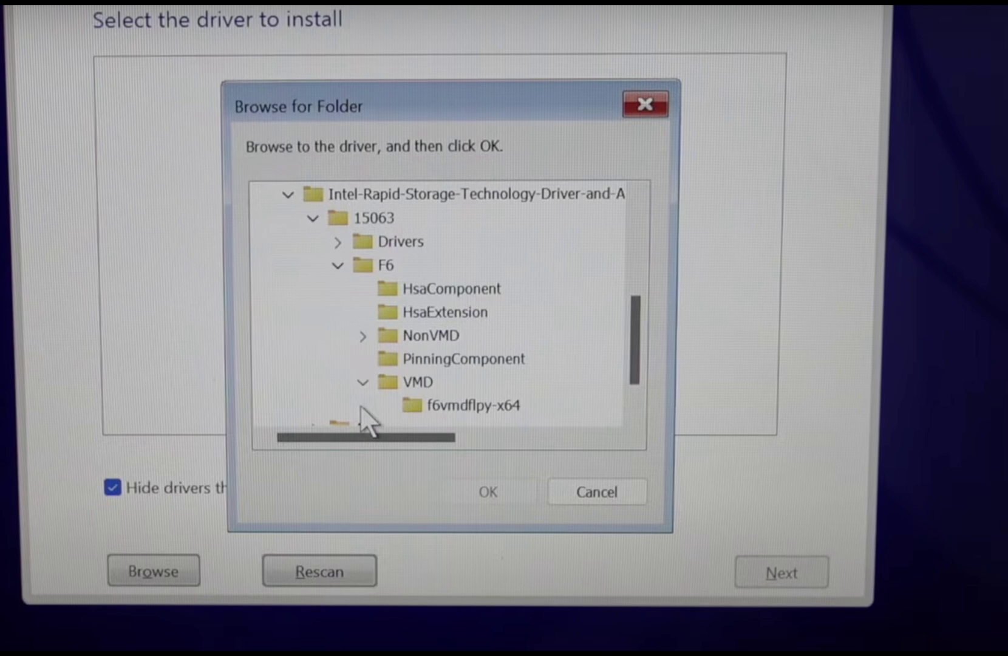
pyautogui.click(516, 406)
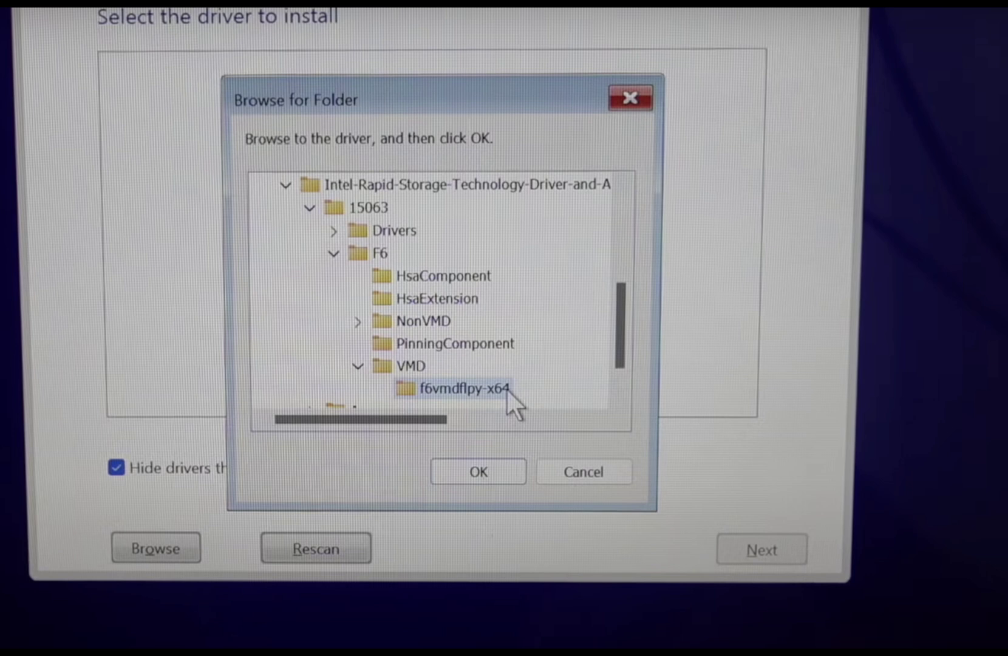
pyautogui.click(477, 469)
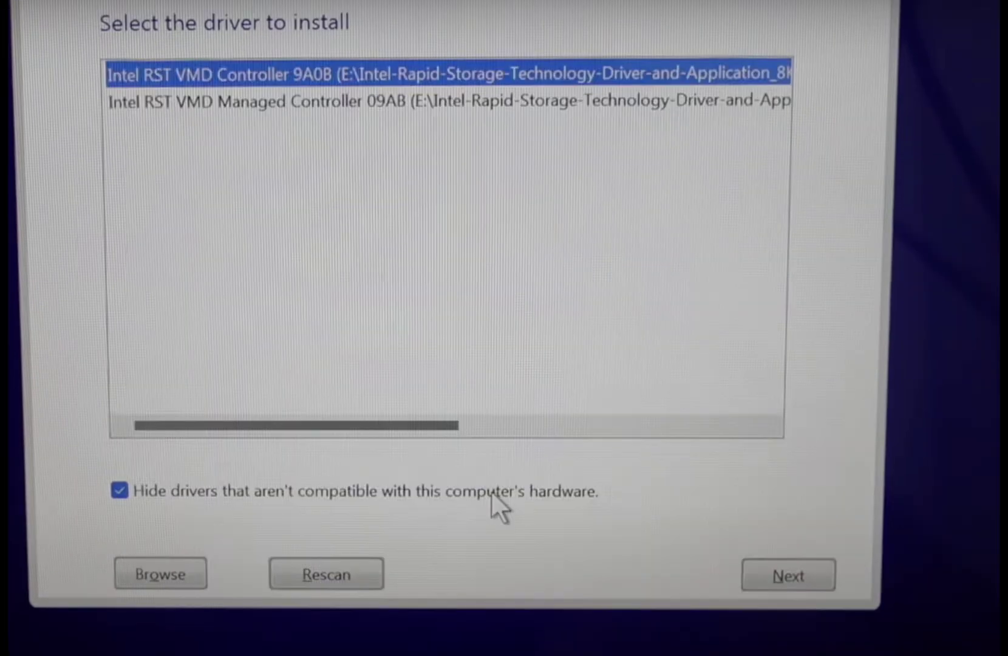